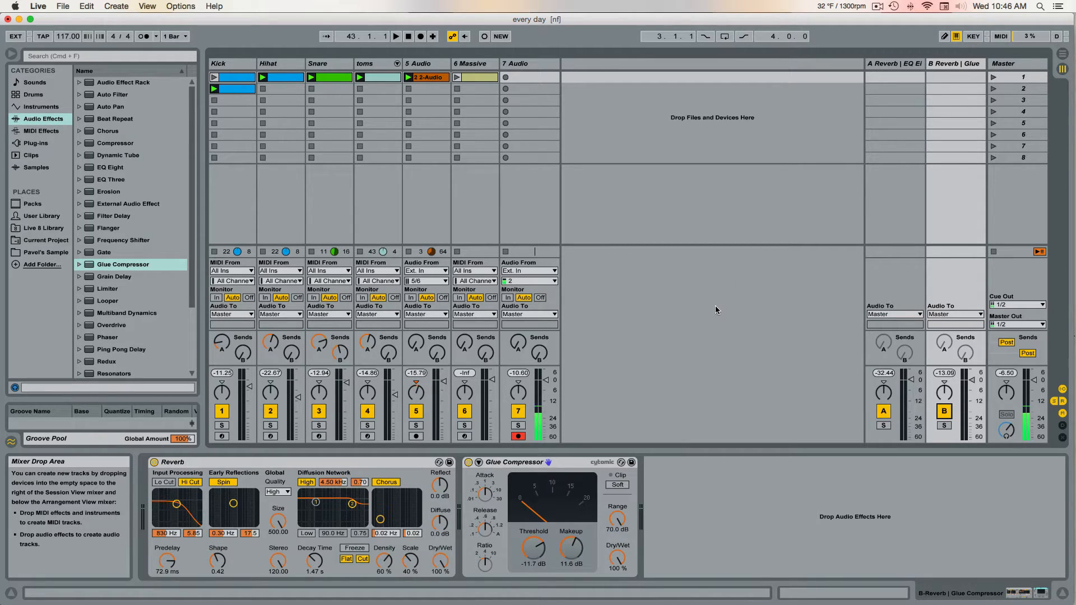
Step: Mute return tracks A and B and play the session to hear the mix without reverb
click(948, 411)
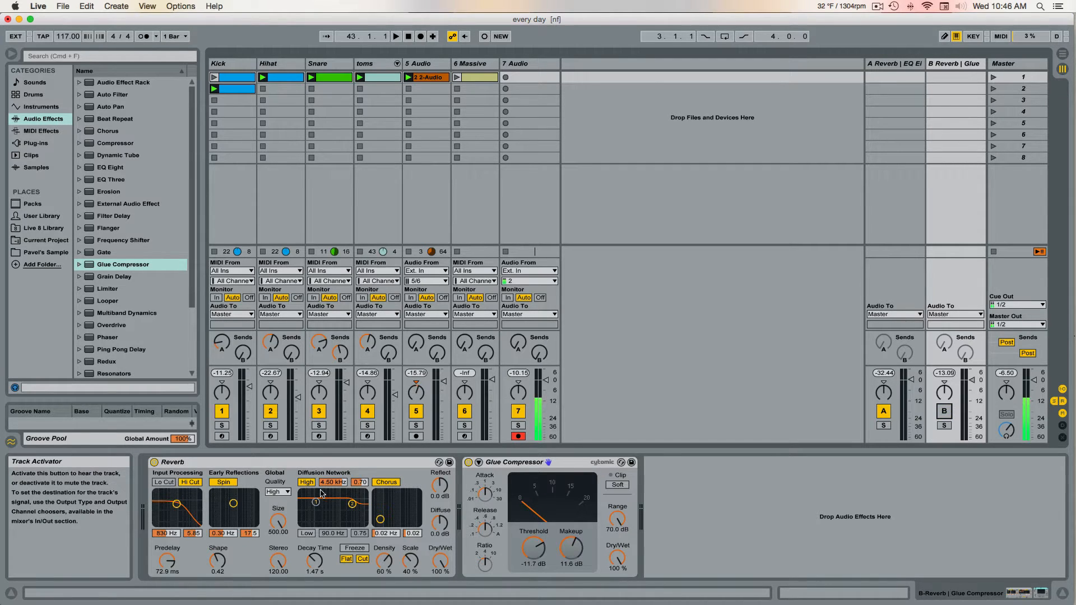
click(886, 410)
key(space)
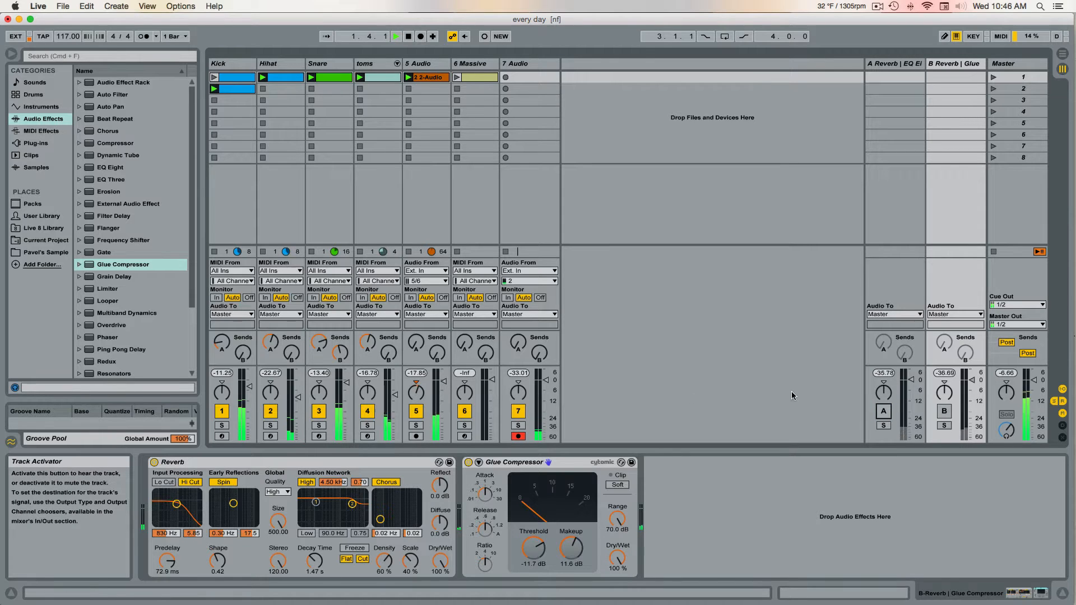
Step: Compare the drums with return A on and off while the 5 Audio track is muted, ending with both active and playback stopped
click(884, 412)
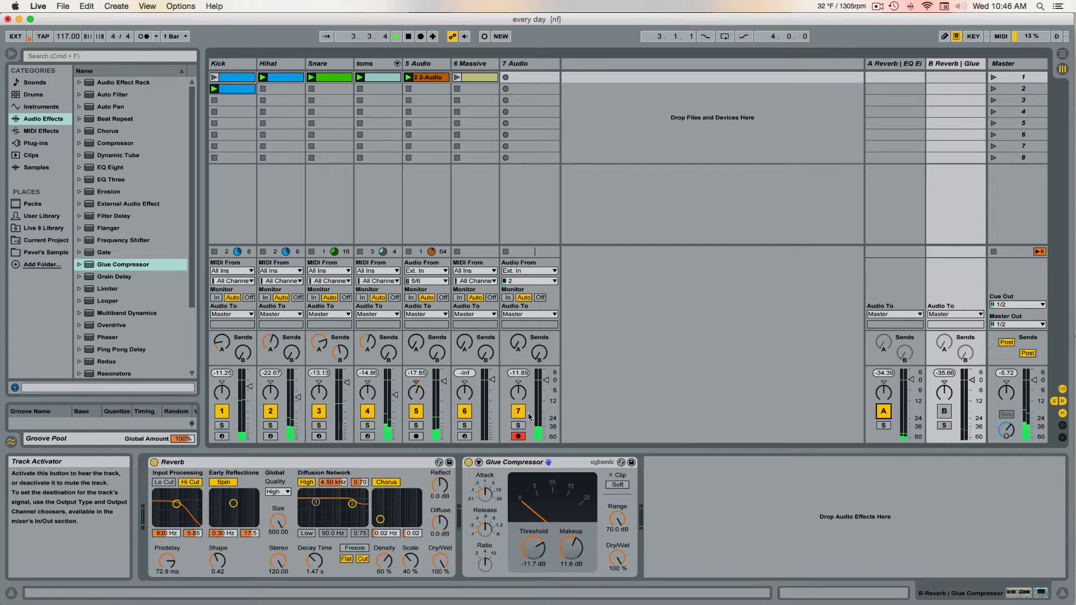
click(417, 412)
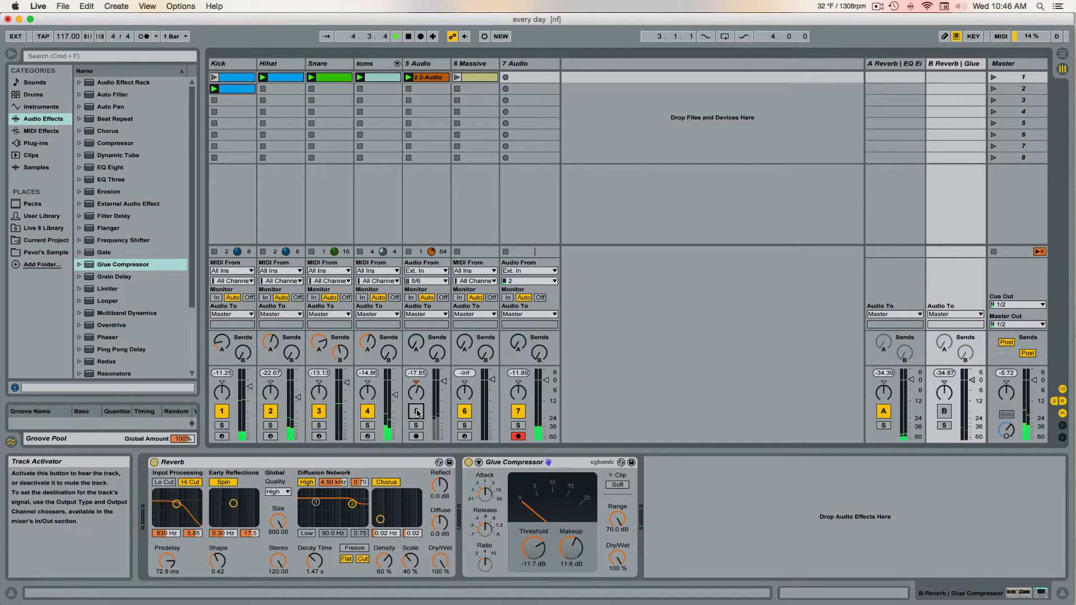
click(884, 413)
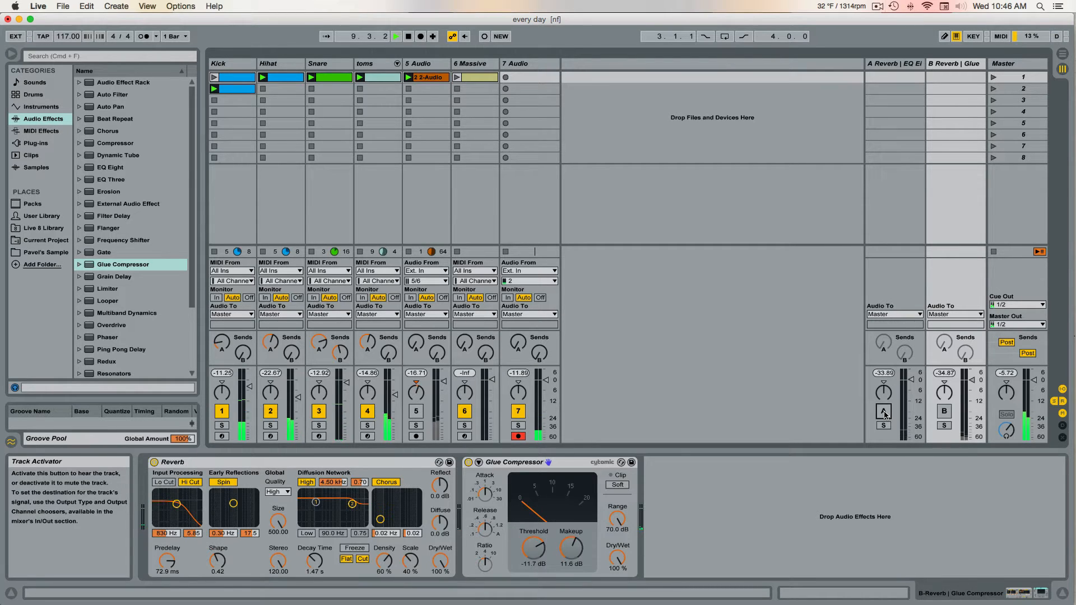
click(884, 413)
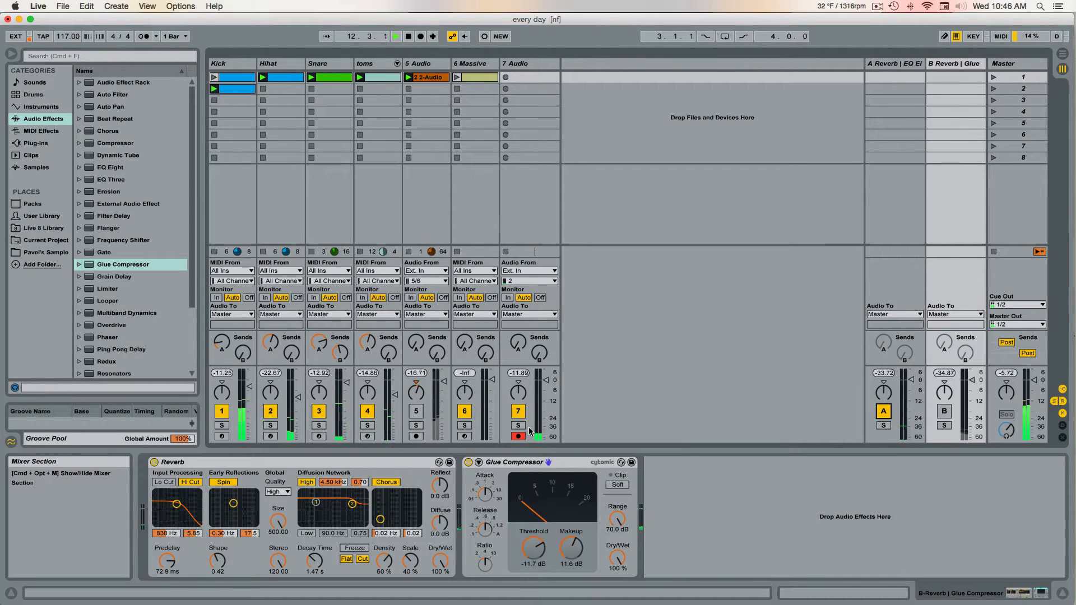
key(space)
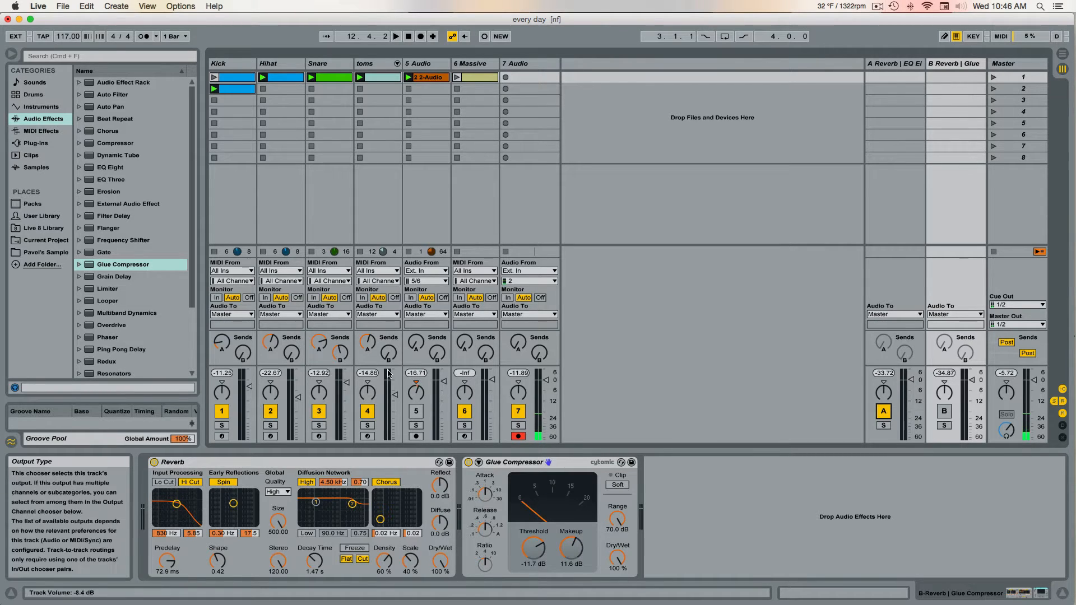
click(414, 411)
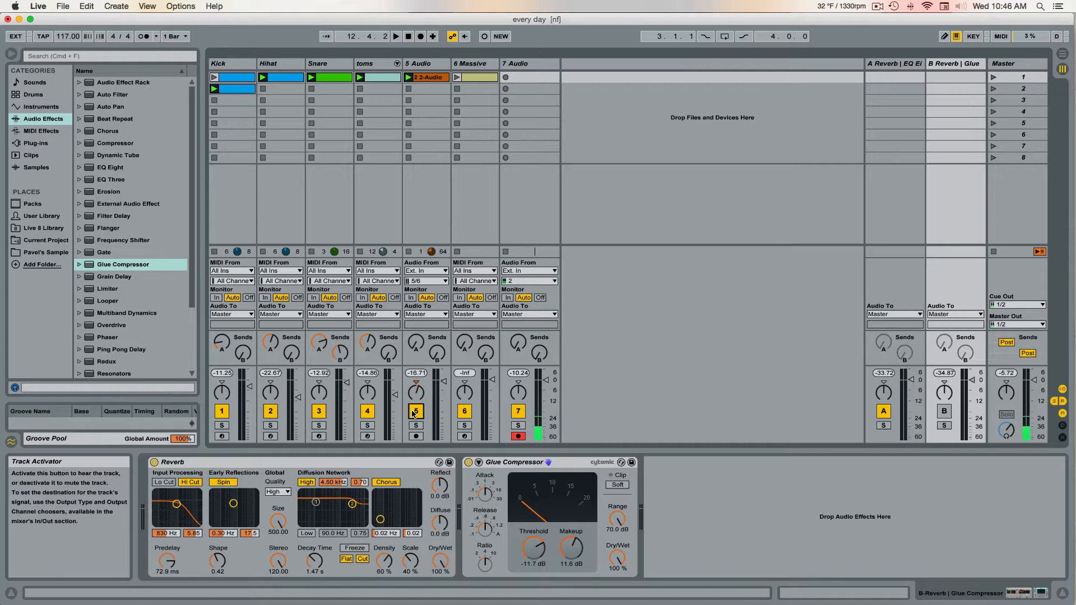
Step: During playback, raise the Snare's send to return B to -16.2 dB and activate return B
key(space)
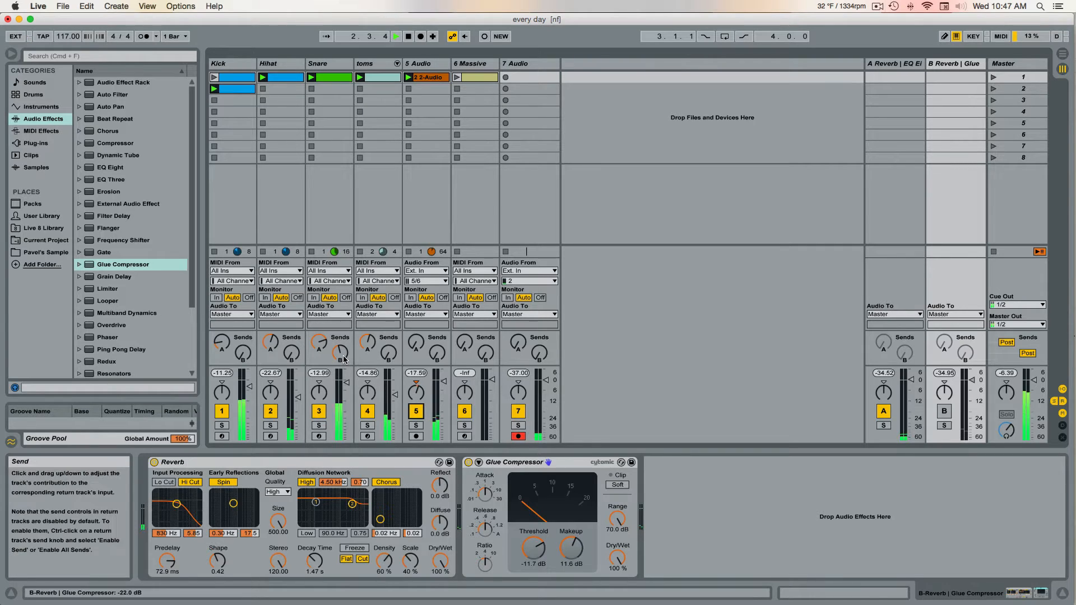
drag(344, 359, 344, 344)
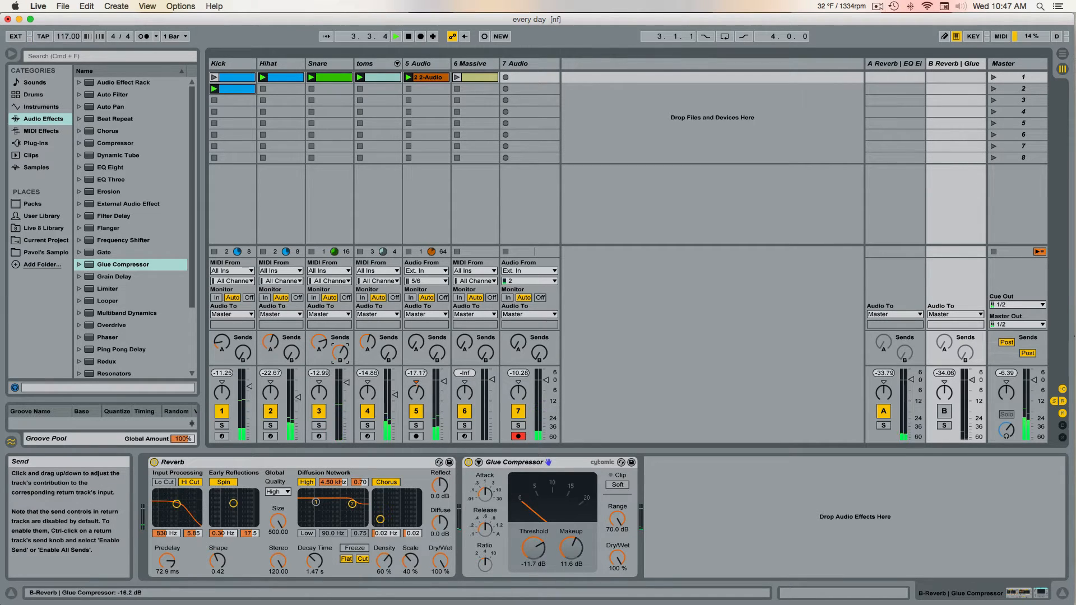
click(944, 412)
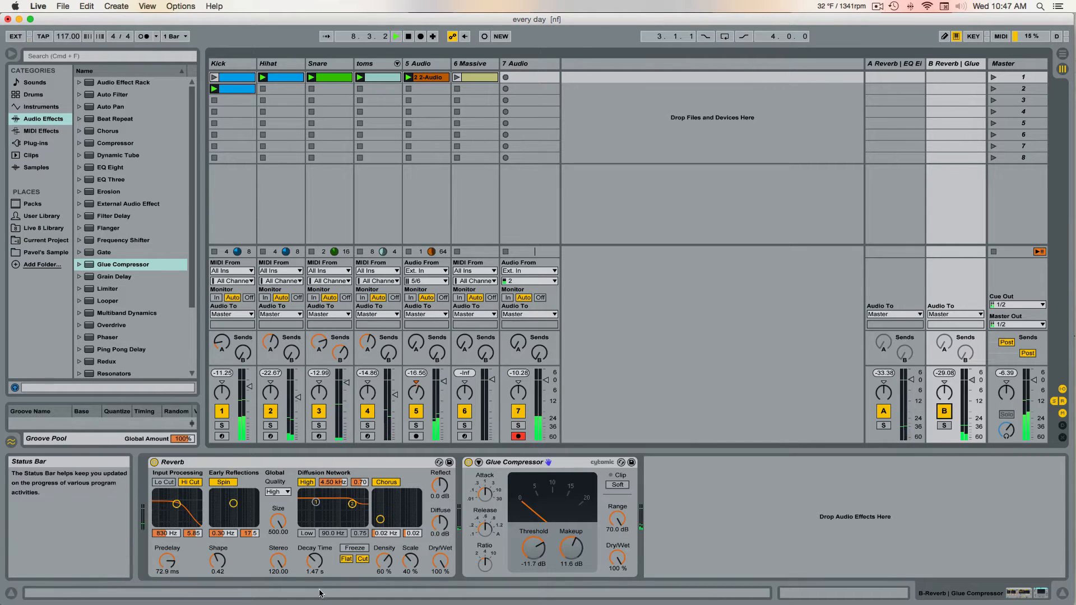
Step: Shorten return B's reverb Decay Time to 620 ms and compare the mix with return B off and on
drag(315, 568, 315, 578)
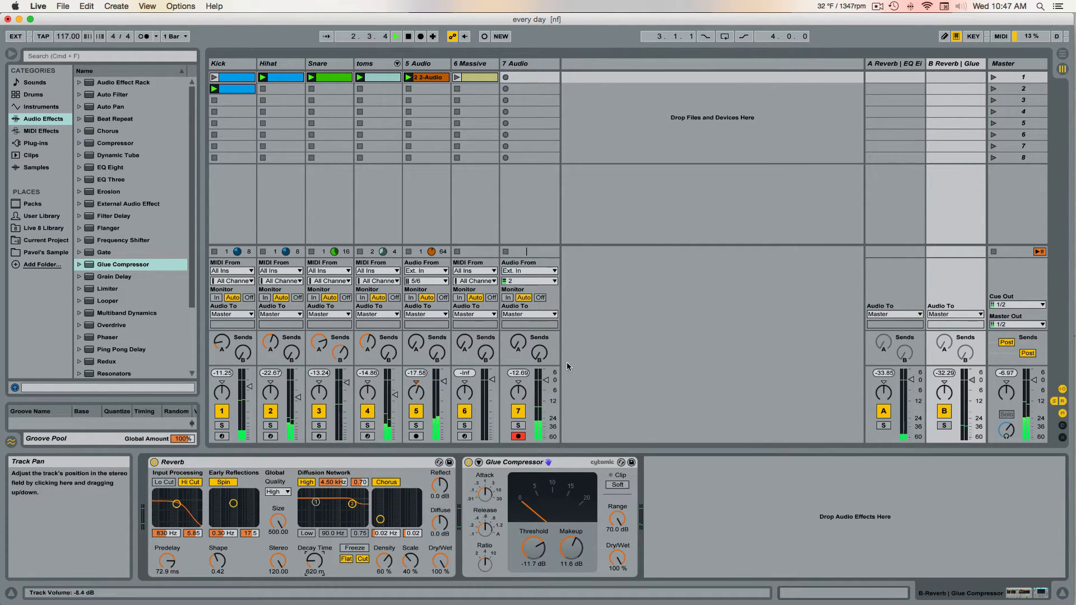
click(944, 412)
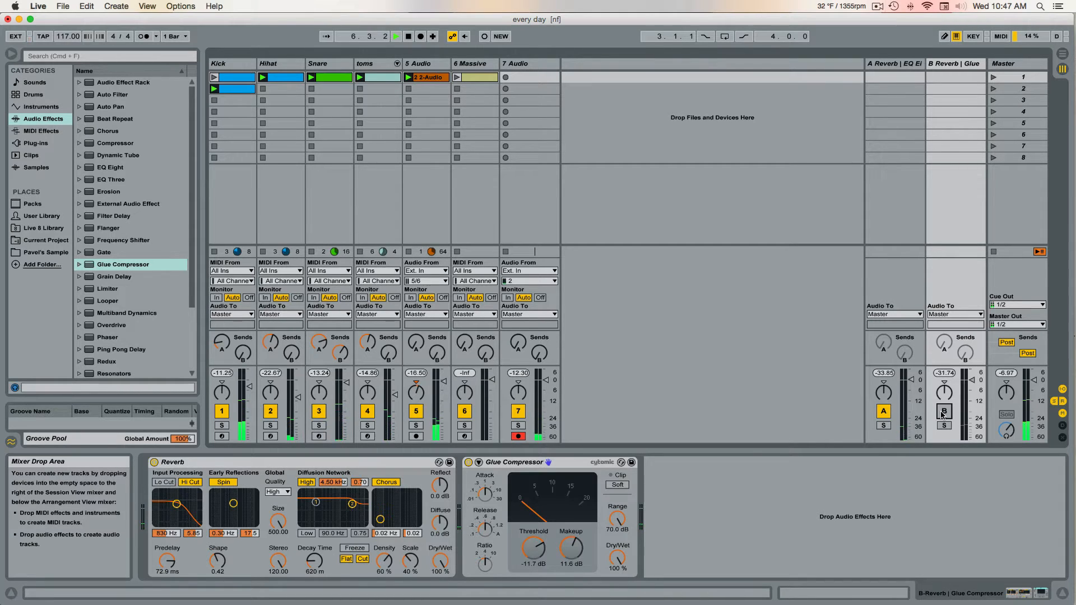
click(944, 412)
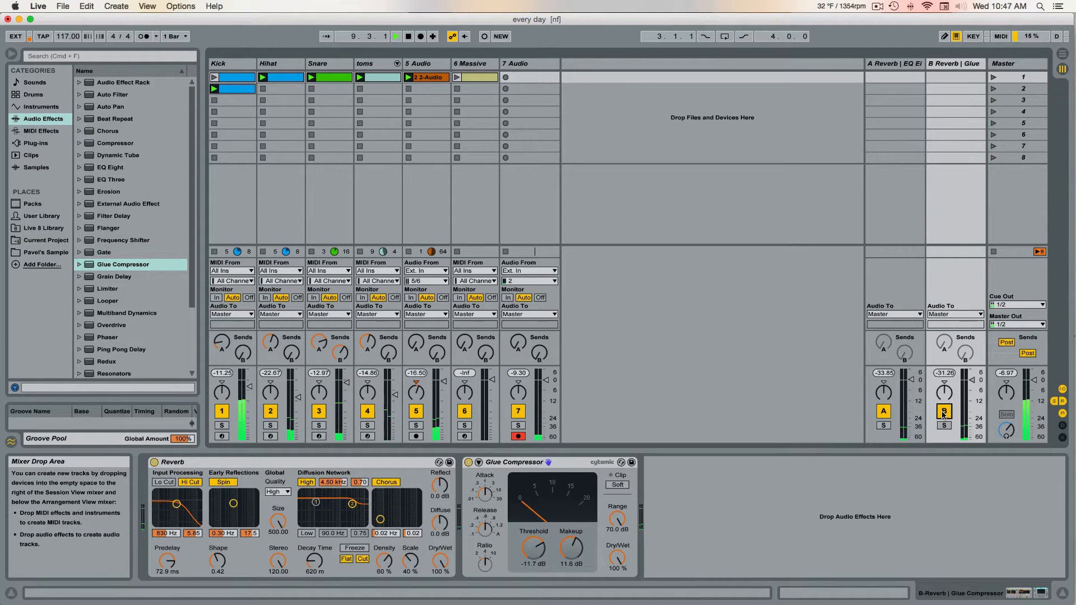
key(space)
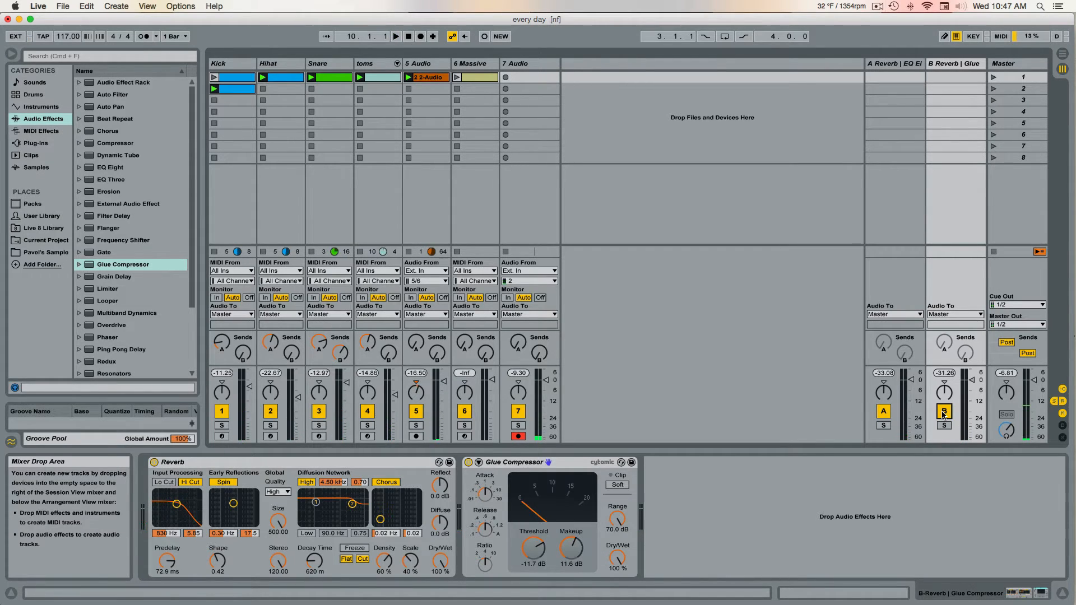
Step: Delete the Reverb and Glue Compressor devices from return B
click(469, 463)
click(211, 464)
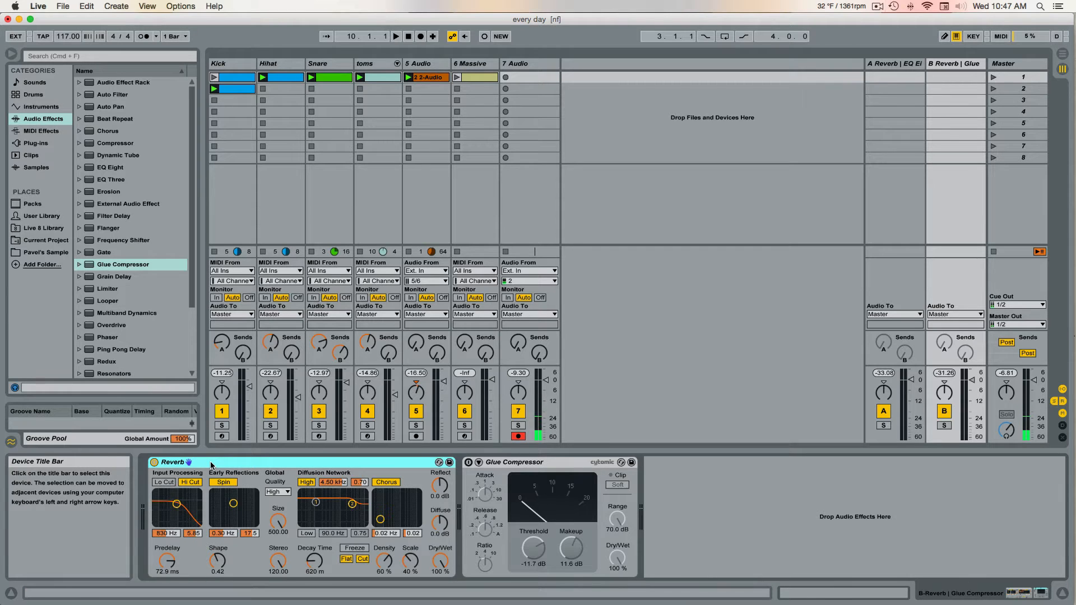
key(Delete)
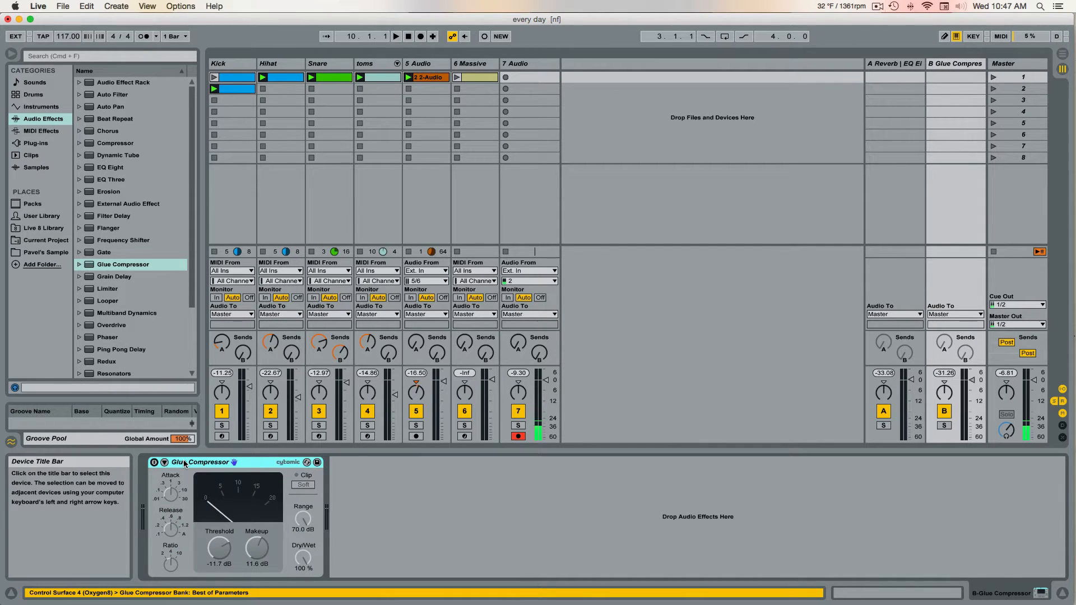
key(Delete)
Step: Load a default Reverb onto return B and set its Dry/Wet to 100 %
scroll(135, 227, down, 1)
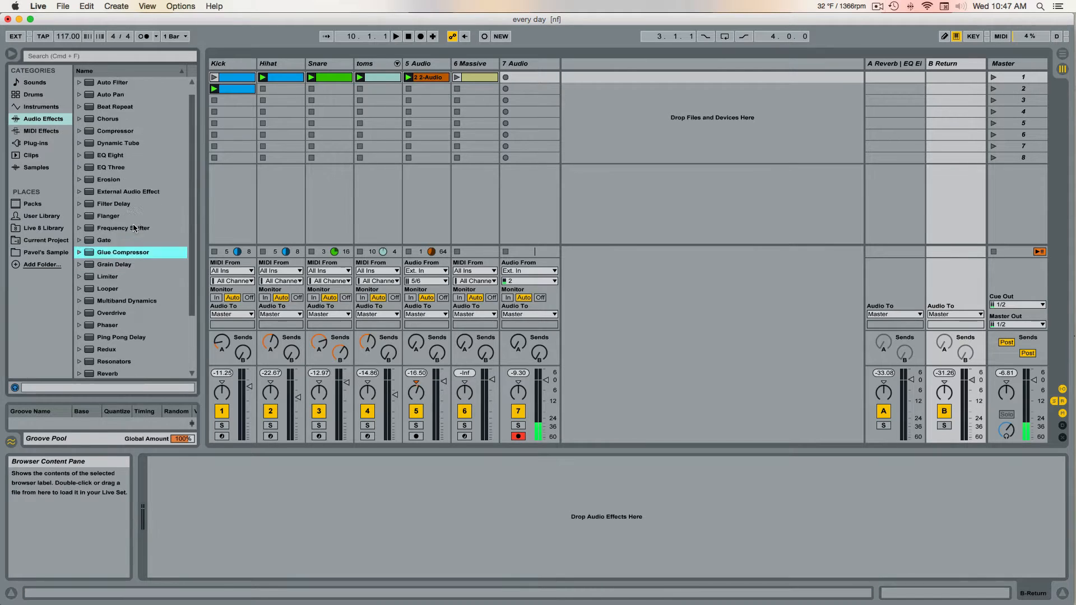
scroll(135, 228, down, 3)
drag(135, 298, 321, 555)
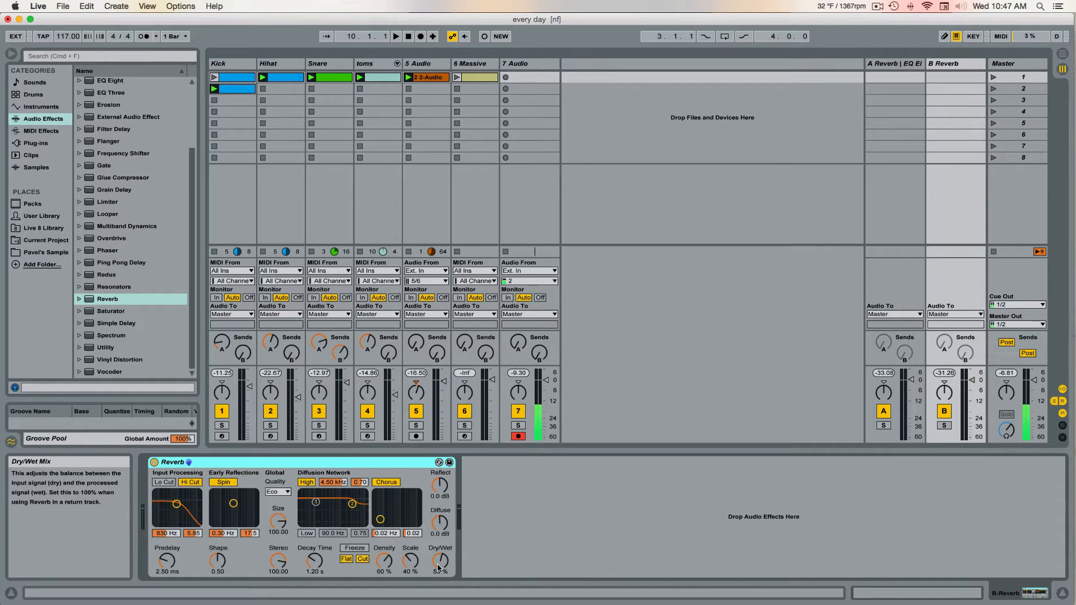
drag(441, 560, 441, 532)
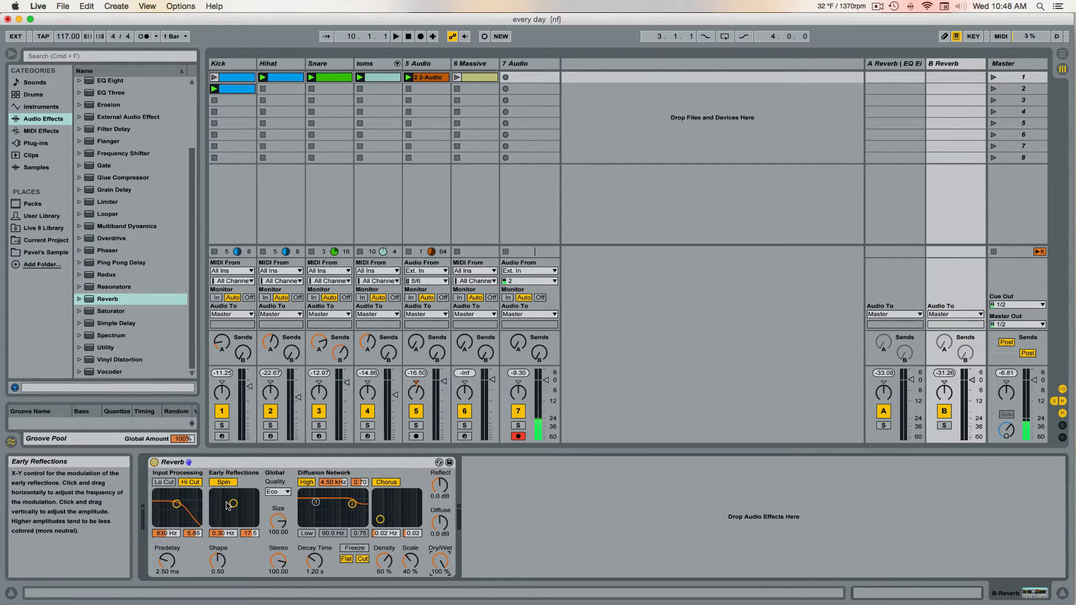
Step: Set the Reverb's quality to High and turn off its Hi Cut, Diffusion Network High filter and Chorus
click(277, 492)
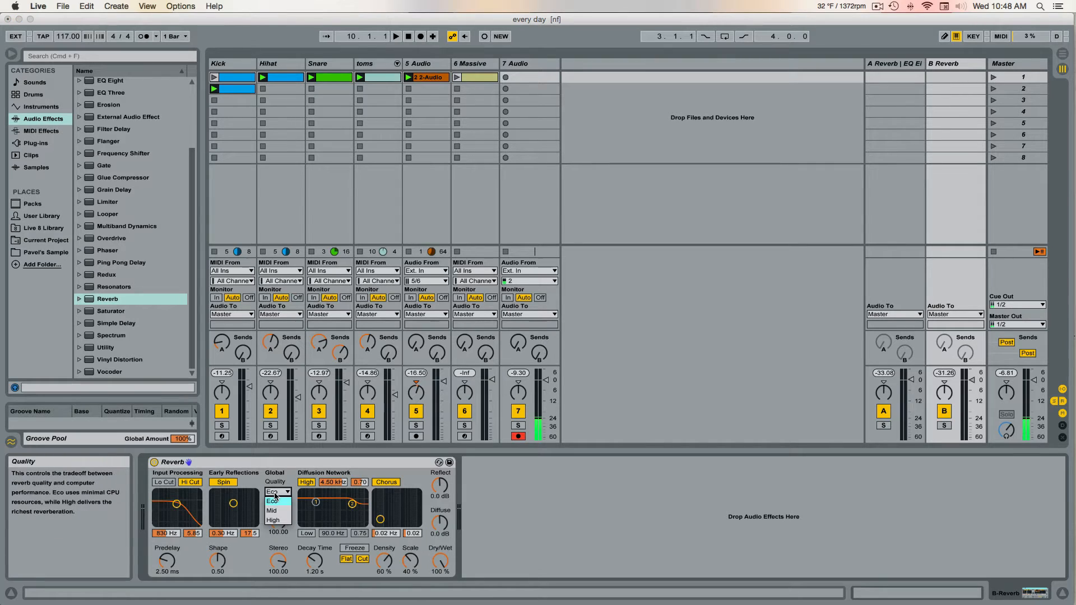
click(275, 520)
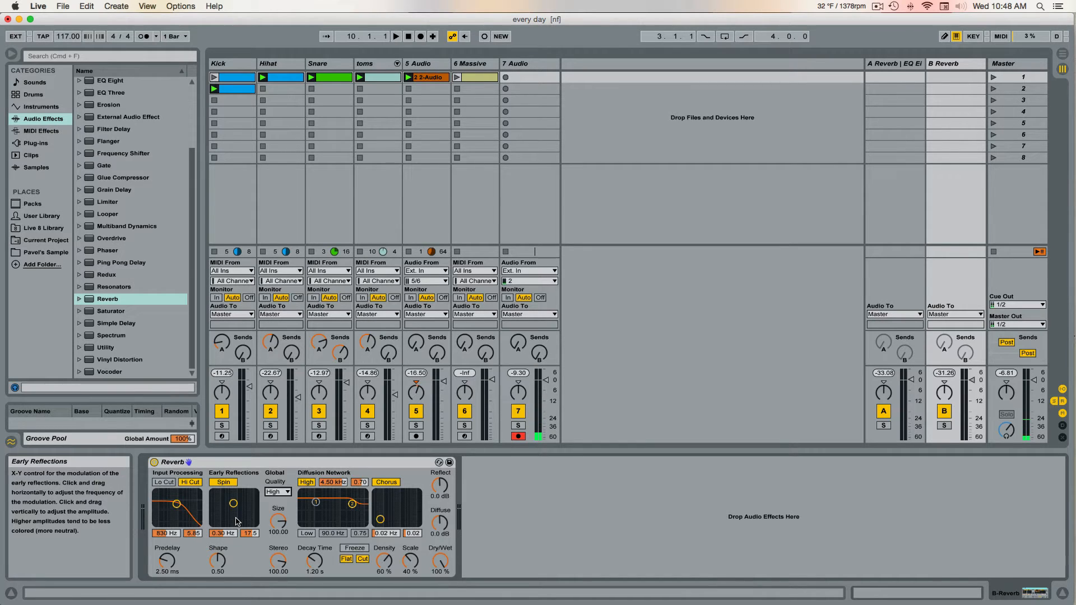
click(194, 486)
click(306, 482)
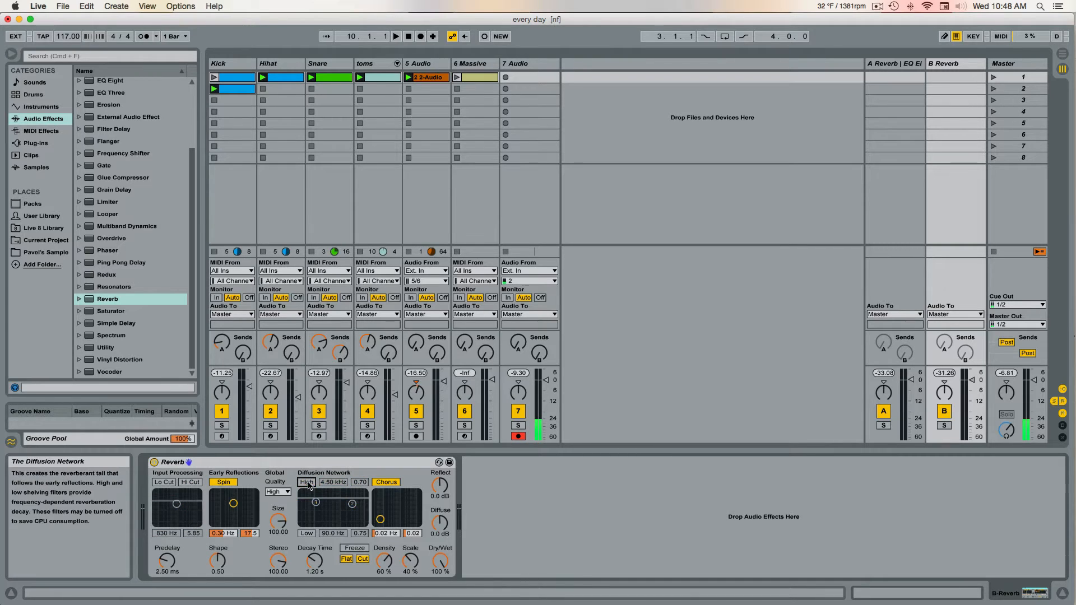
click(386, 482)
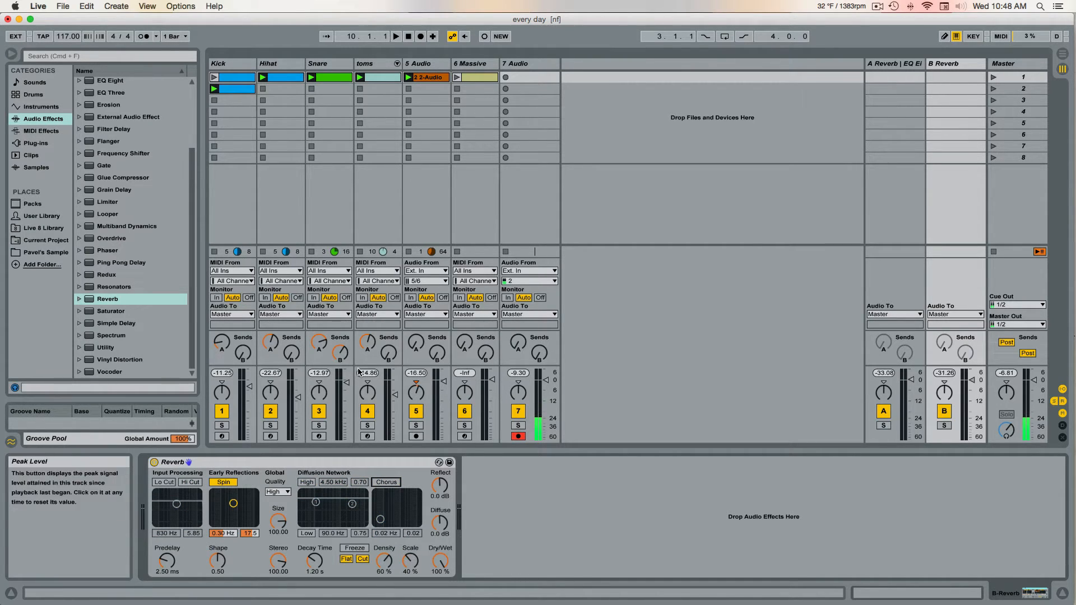
click(319, 425)
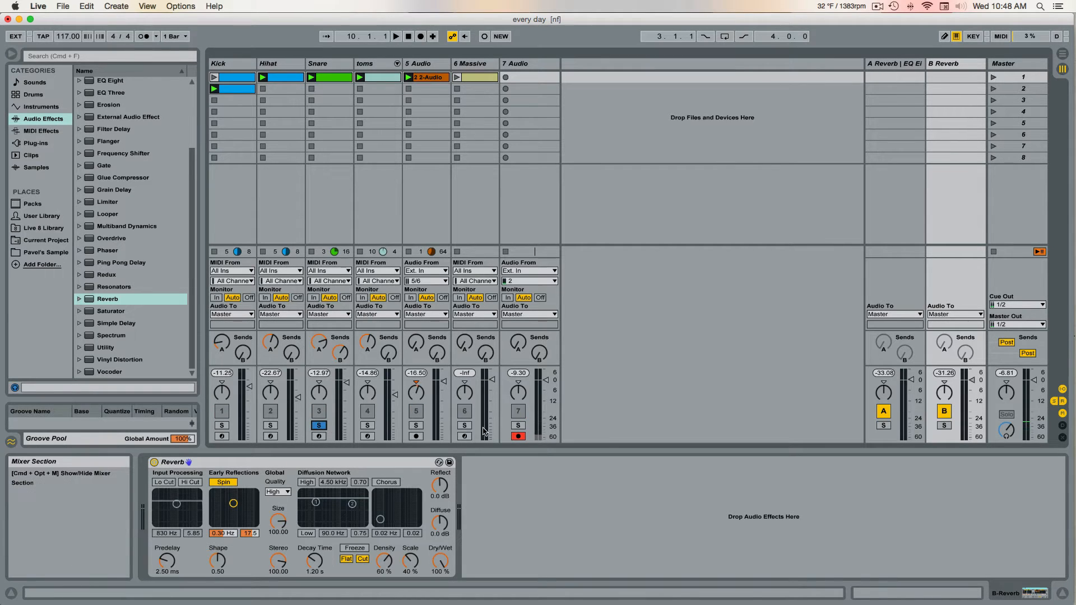
super+click(518, 425)
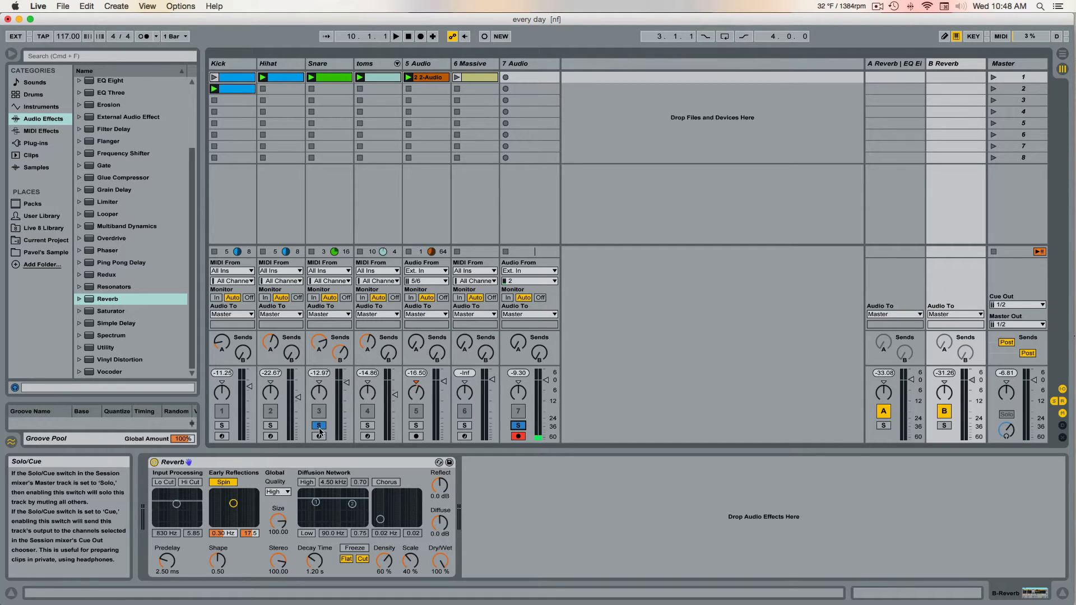
click(518, 427)
click(518, 426)
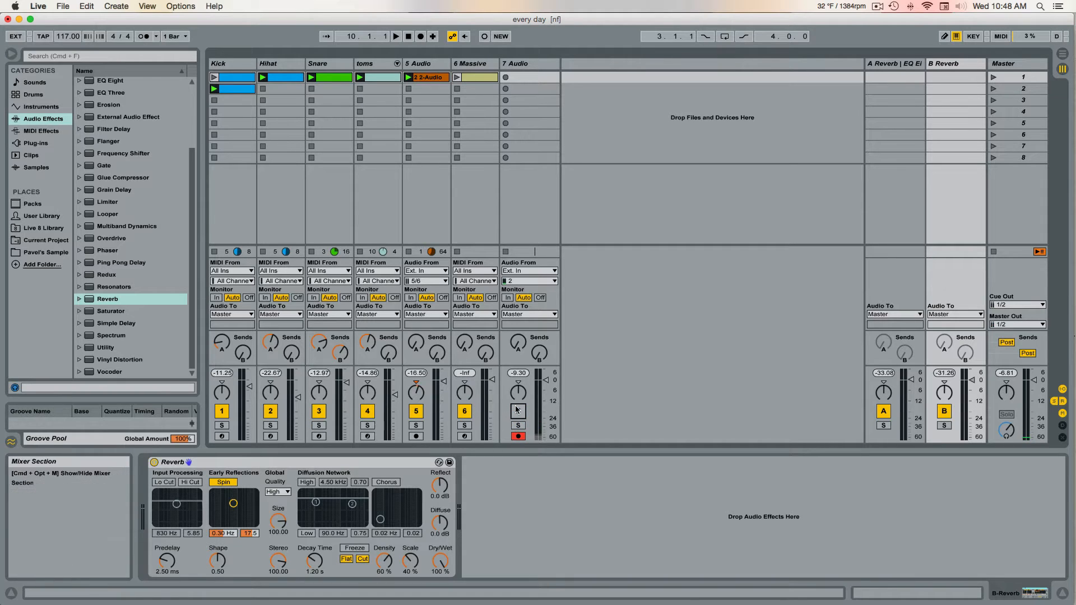
Step: Mute all tracks except Snare and 7 Audio, and raise the Snare's send to return B during playback
click(464, 411)
click(415, 411)
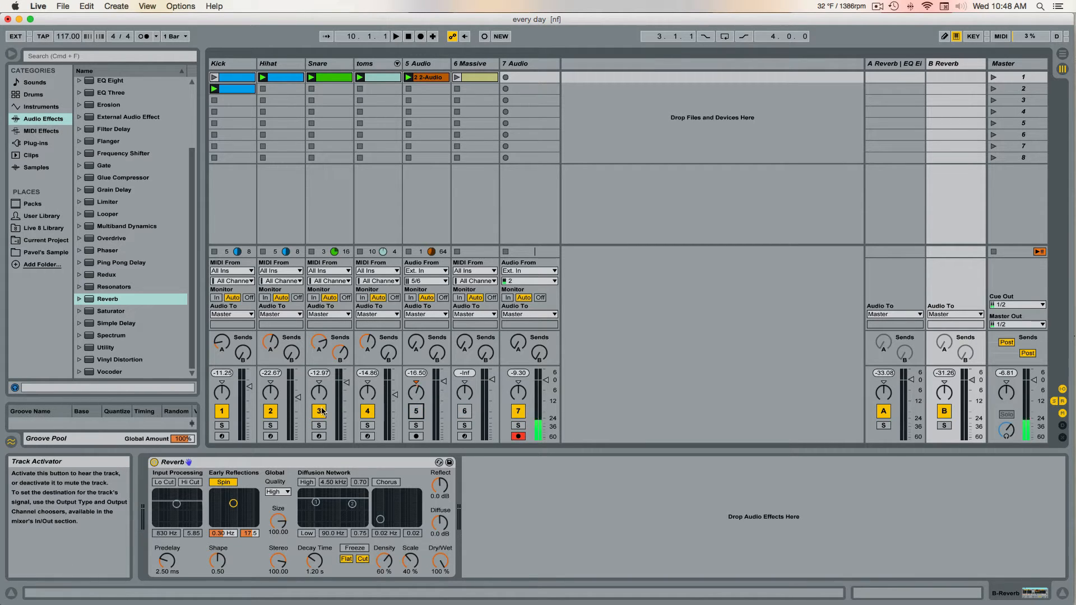
click(367, 411)
click(270, 411)
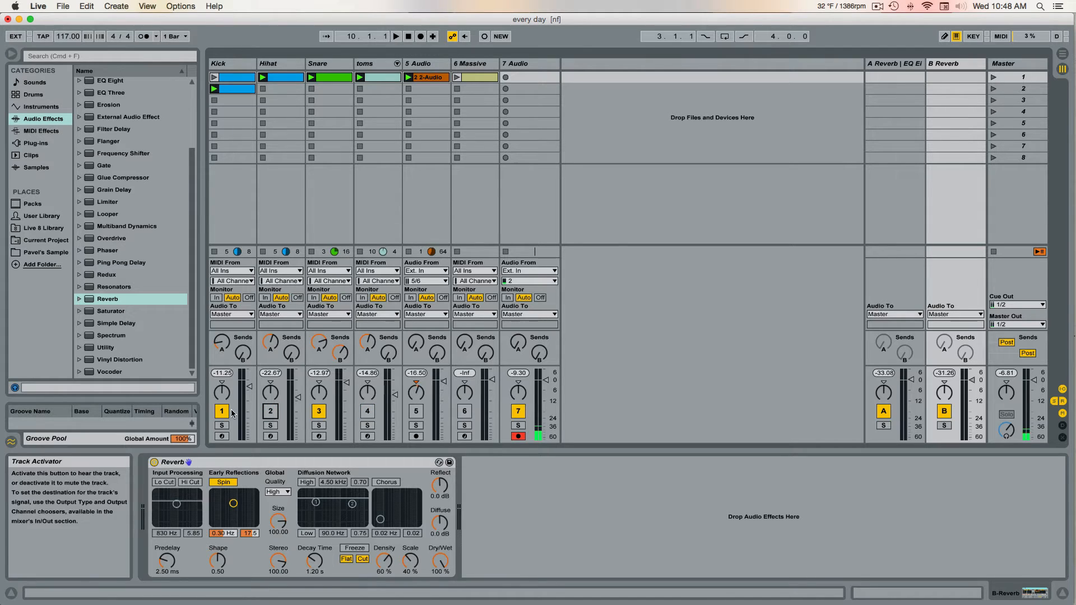
click(221, 411)
key(space)
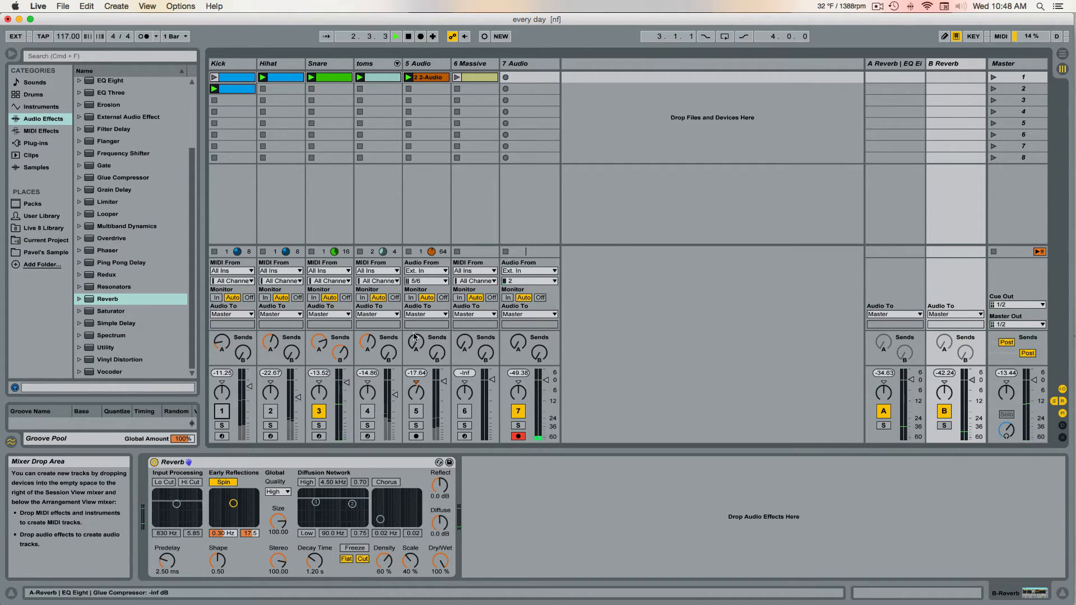
drag(340, 353, 340, 314)
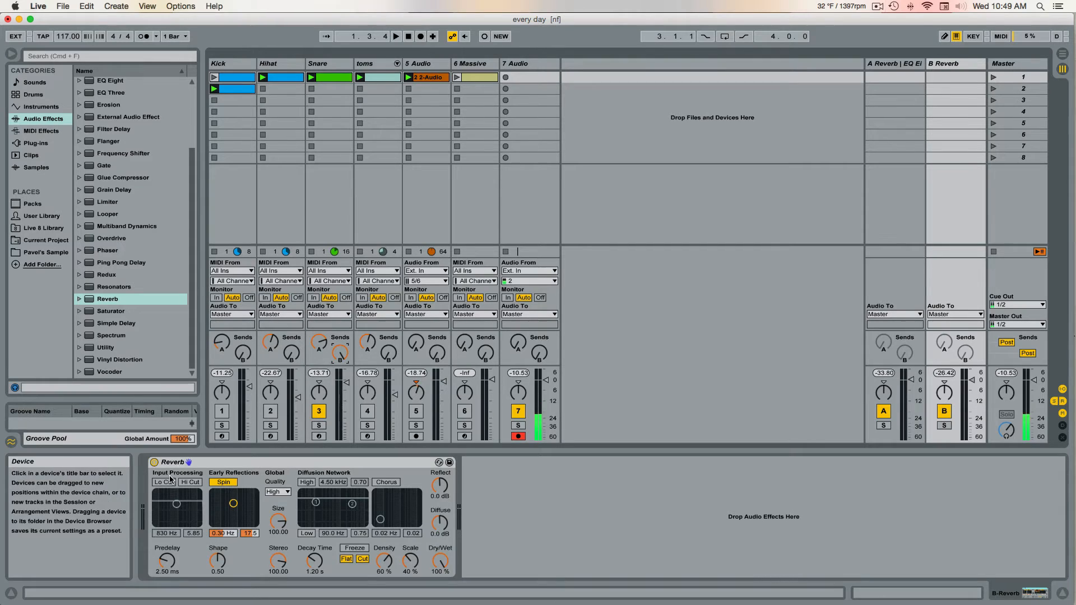
Step: Audition the Reverb's Diffusion Network High filter lowered to 2.21 kHz and 0.42, and switch the filter off
click(307, 483)
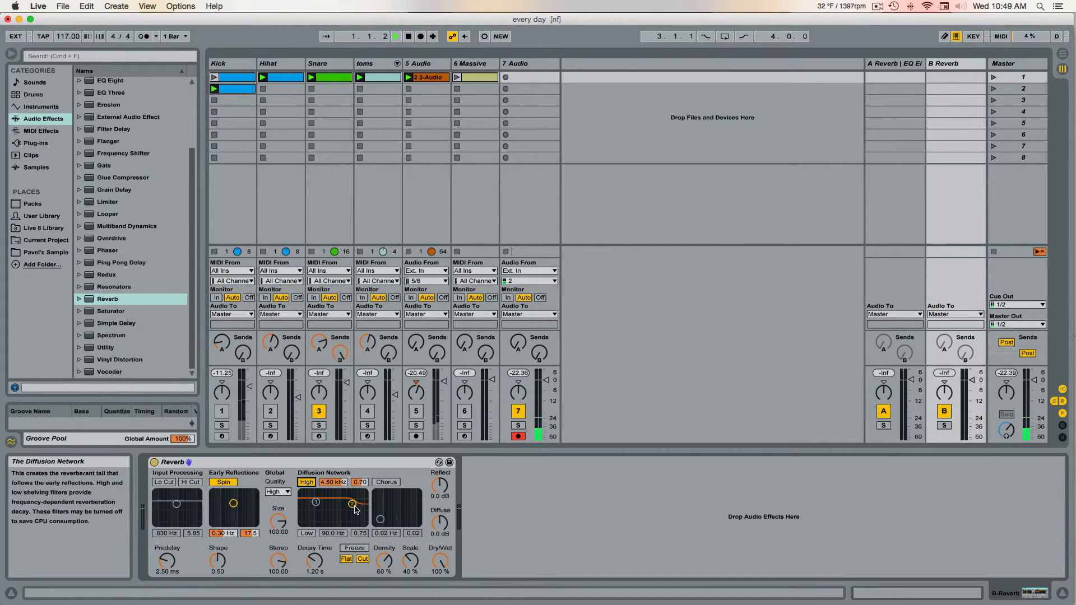
drag(355, 509, 351, 513)
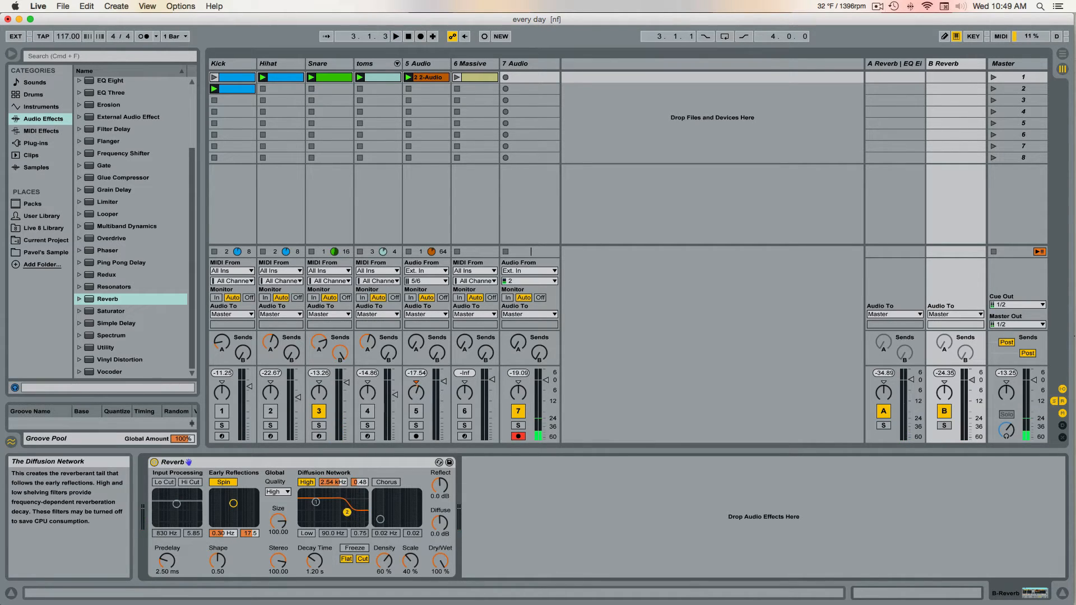
drag(347, 513, 347, 513)
key(space)
key(space)
drag(347, 513, 346, 514)
key(space)
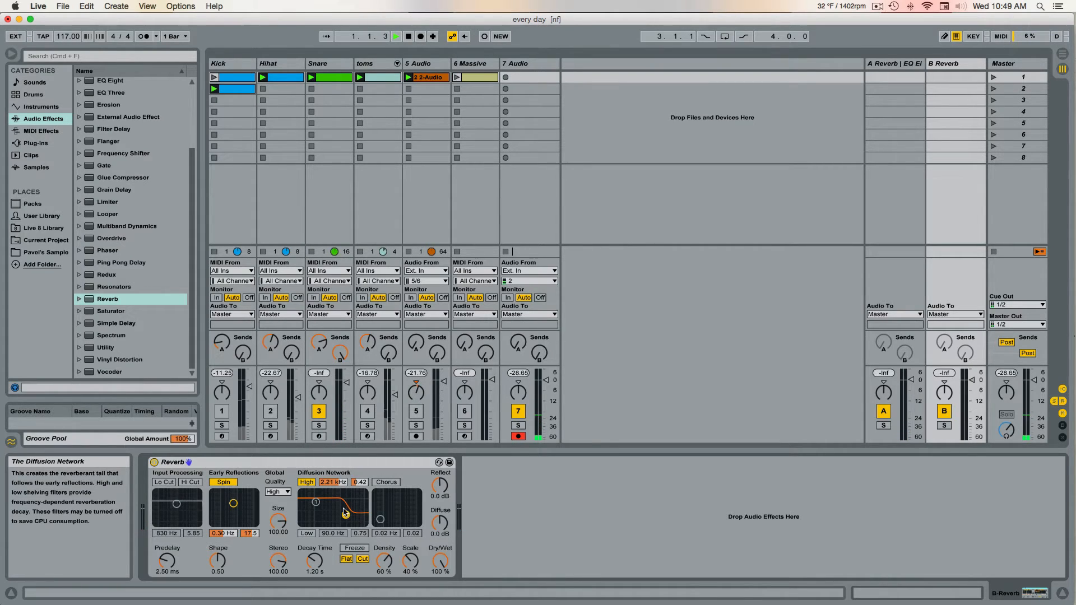
click(310, 486)
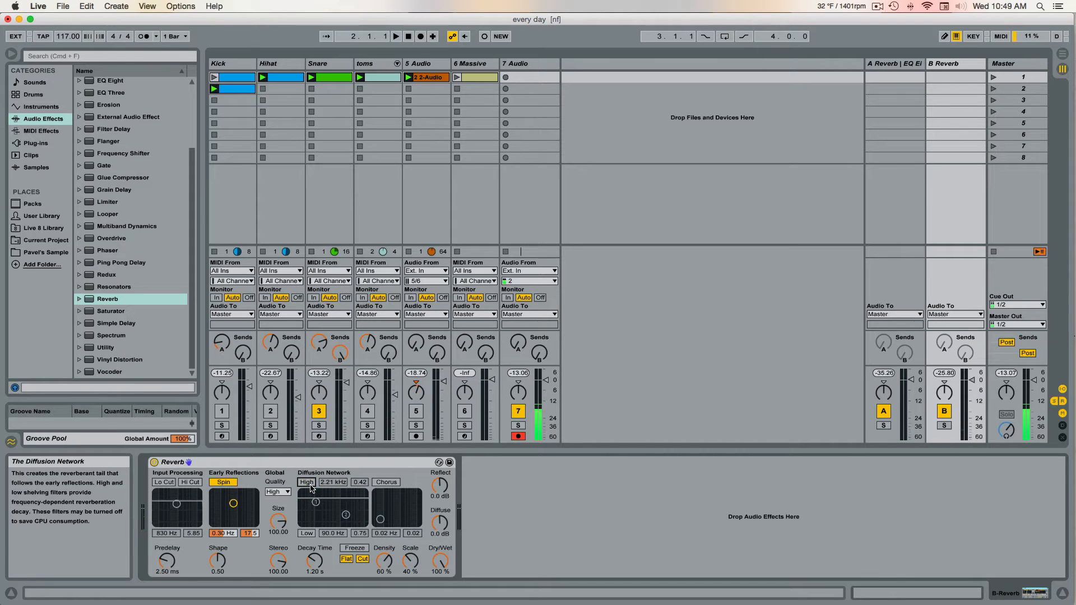
Step: Enable the Reverb's Hi Cut input filter at 389 Hz and 6.70, and its Diffusion Network High filter at 3.11 kHz and 0.75
click(189, 485)
drag(176, 503, 175, 508)
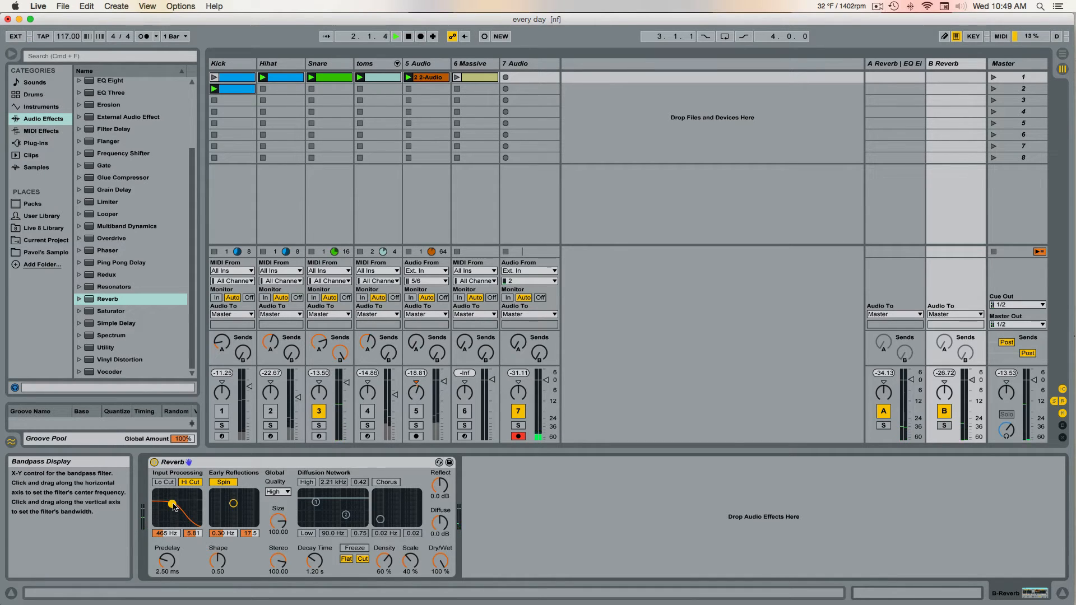
drag(173, 506, 170, 501)
click(308, 483)
drag(343, 514, 349, 502)
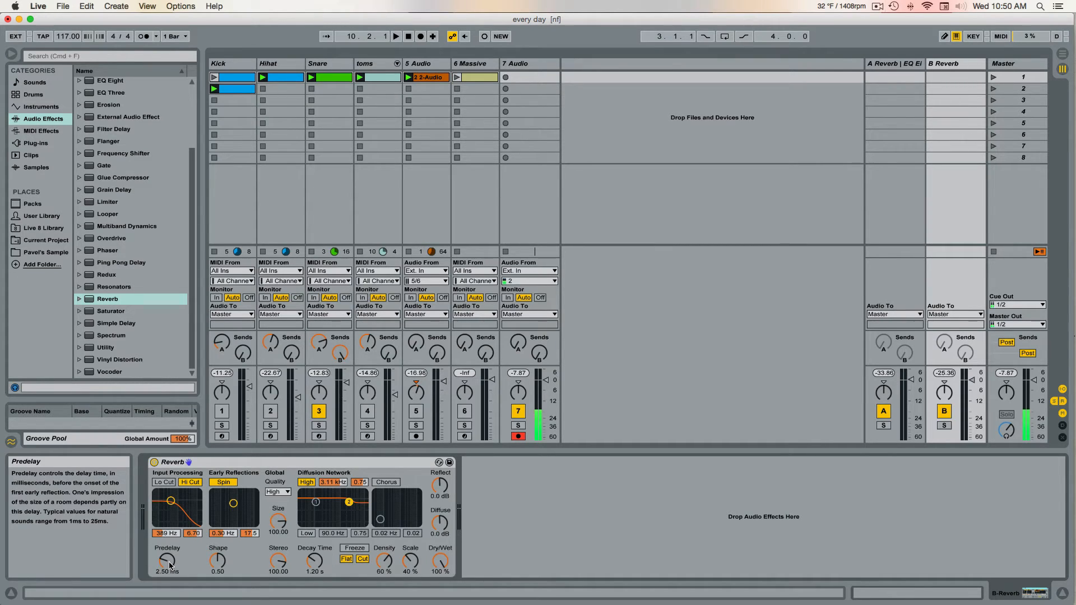
Step: Audition the snare with the Reverb's Predelay set to 0.50 ms
drag(170, 566, 170, 583)
key(space)
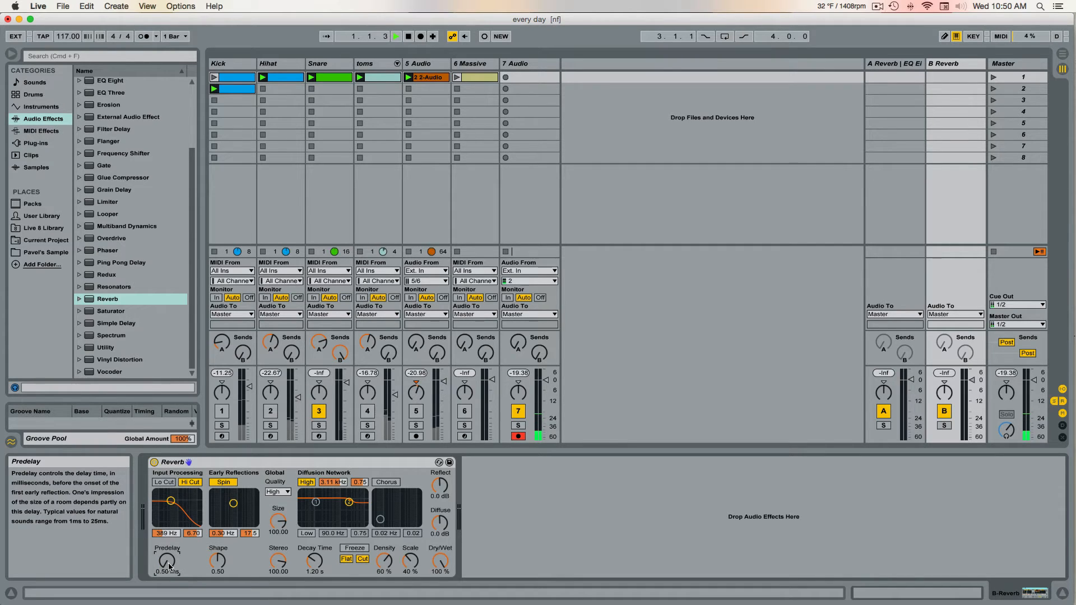
key(space)
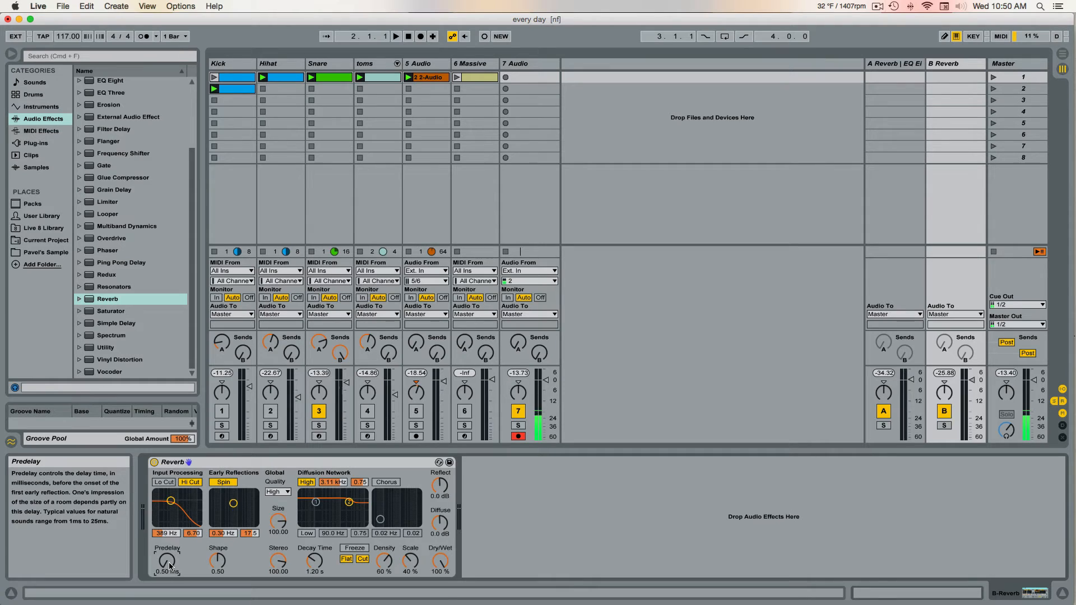
key(space)
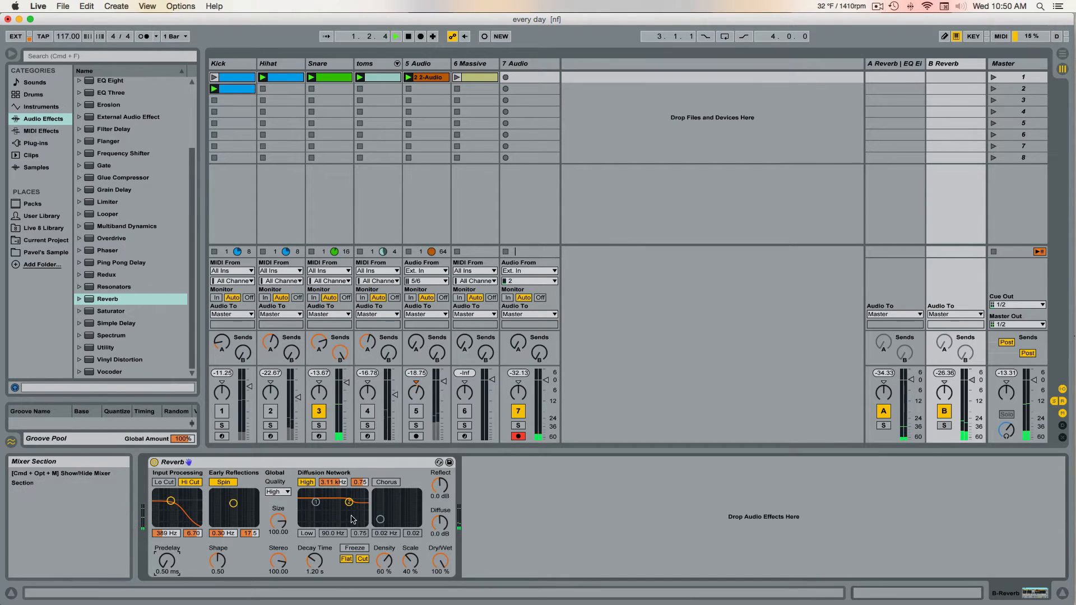
key(space)
Step: Audition the snare with the Reverb's Predelay raised to 238 ms
drag(167, 561, 167, 543)
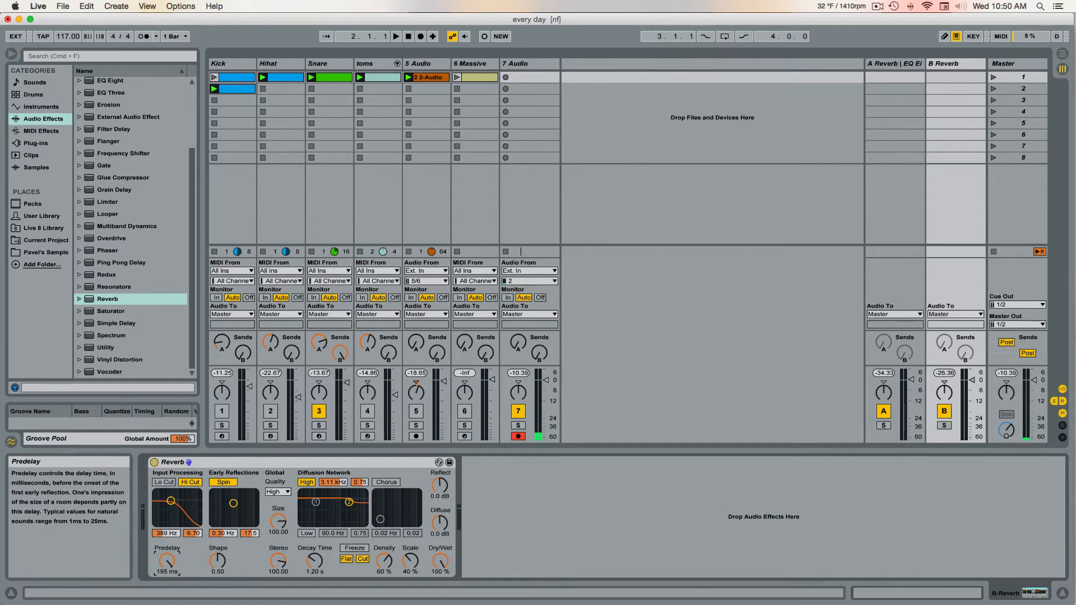
key(space)
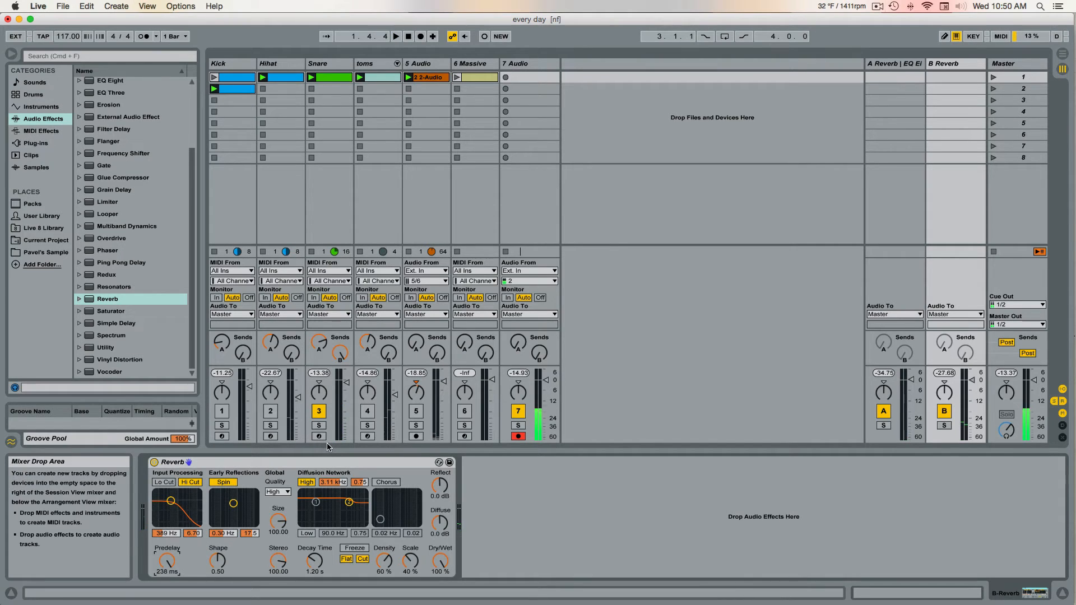
key(space)
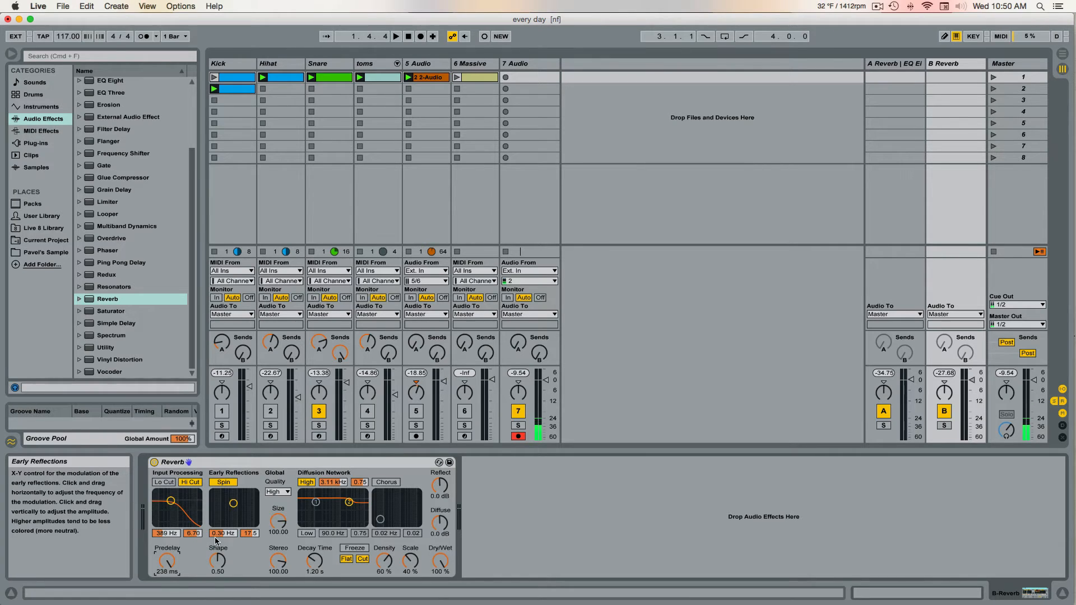
Step: Unmute the Kick track and set the Reverb's Predelay to 97.9 ms during playback
click(222, 411)
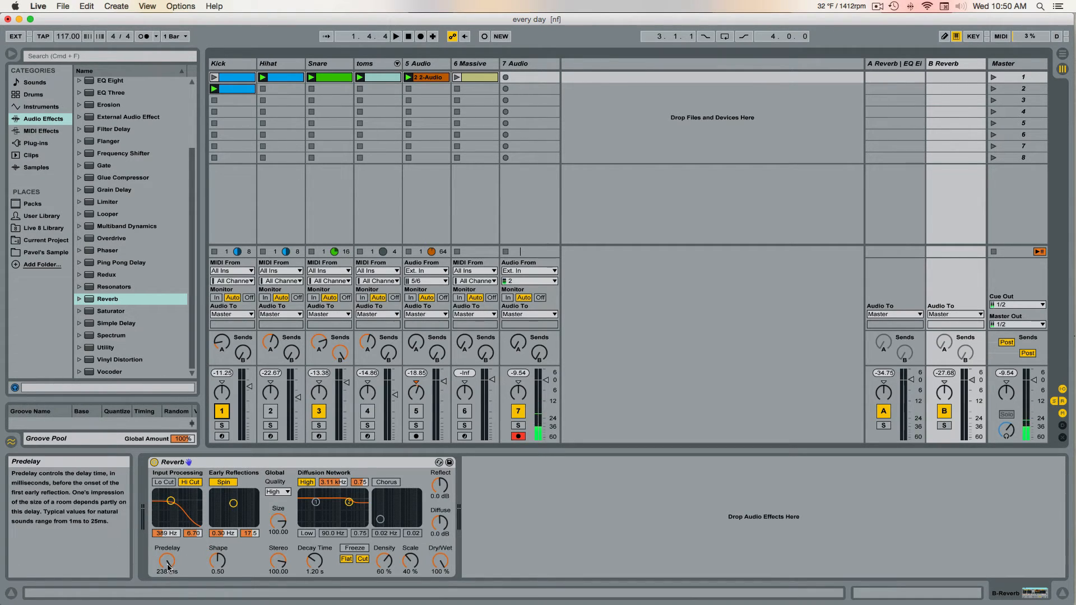
key(space)
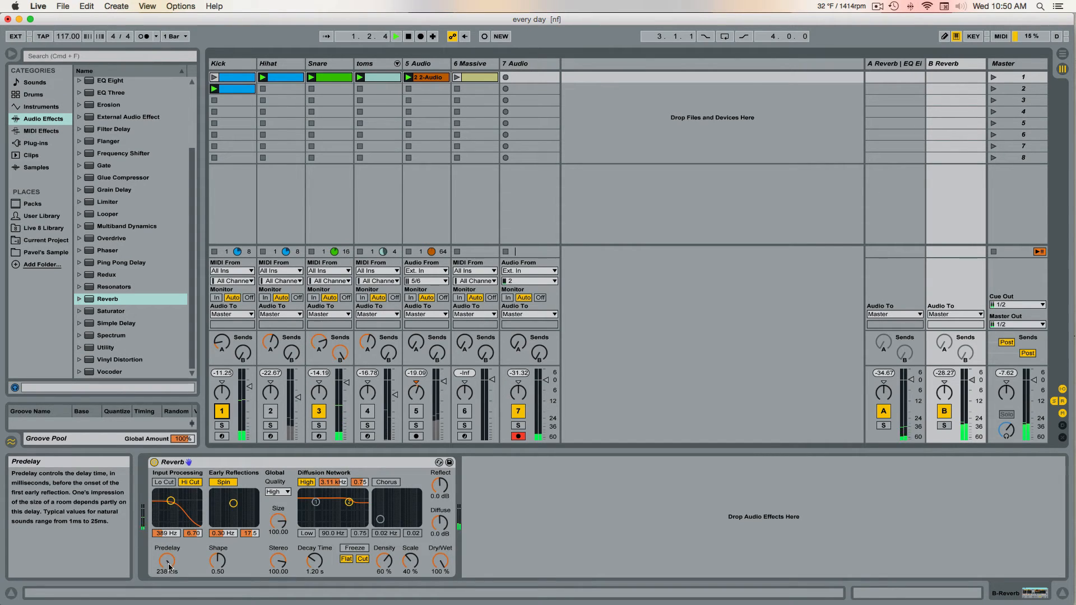
drag(168, 567, 170, 575)
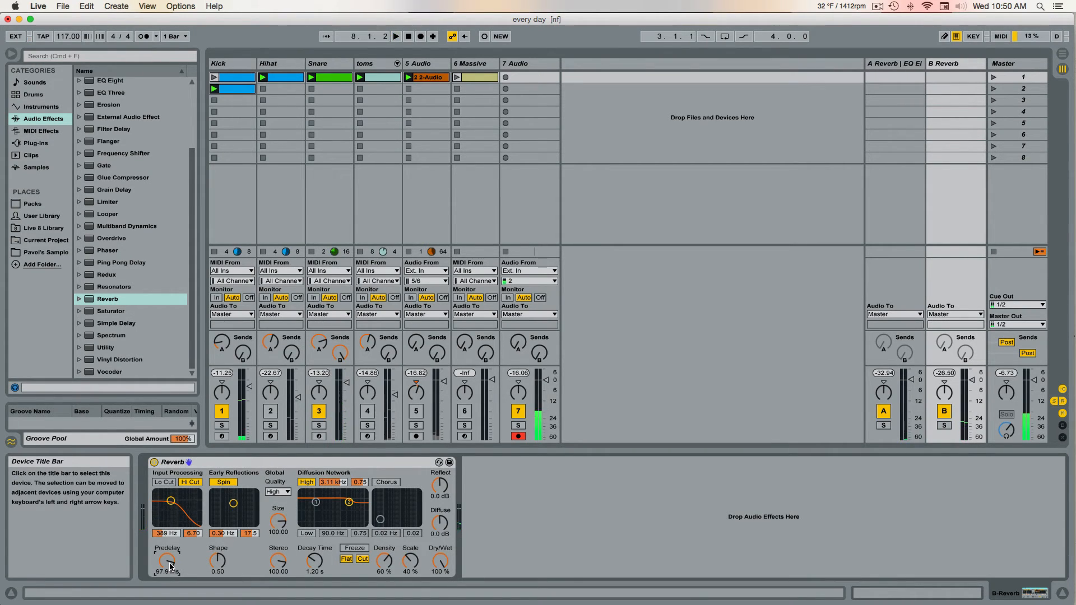
Step: Set the Reverb's Shape to 0.32, Size to 212.06 and Decay Time to 620 ms
drag(221, 570, 219, 602)
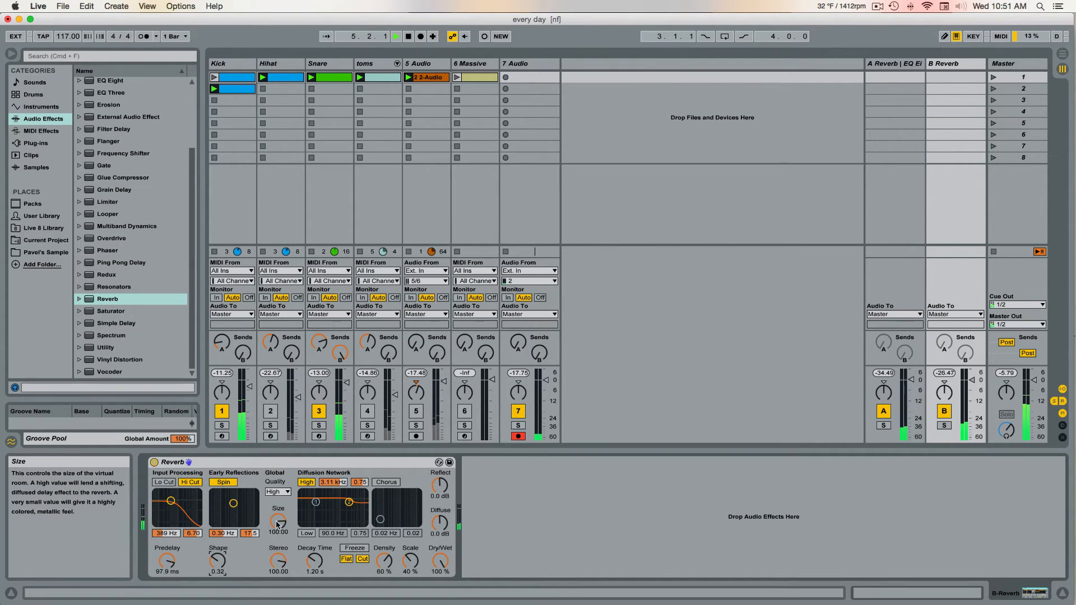
drag(278, 525, 278, 518)
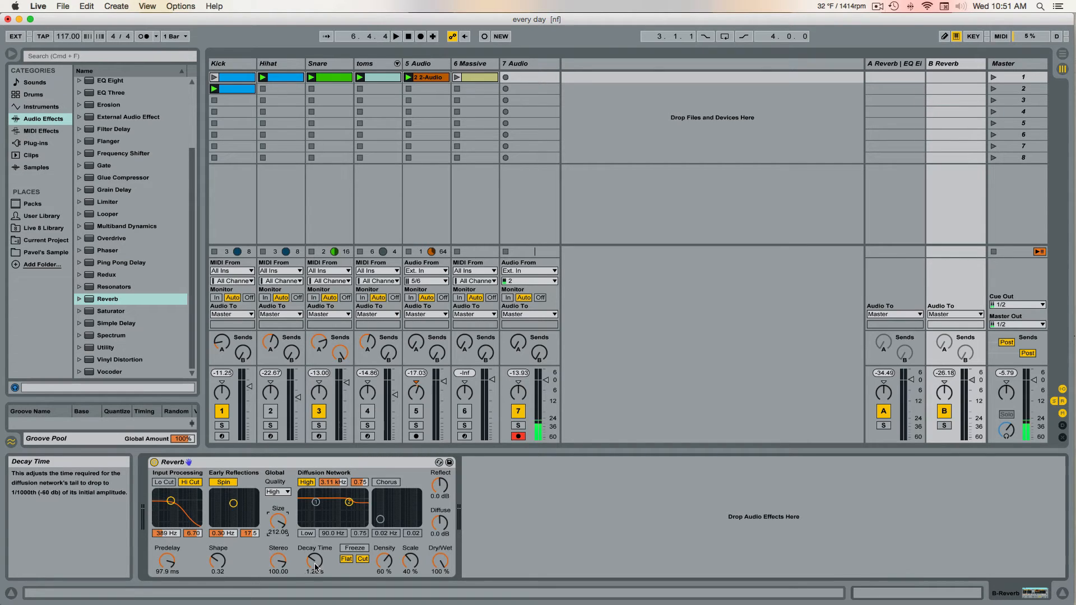
drag(315, 567, 315, 576)
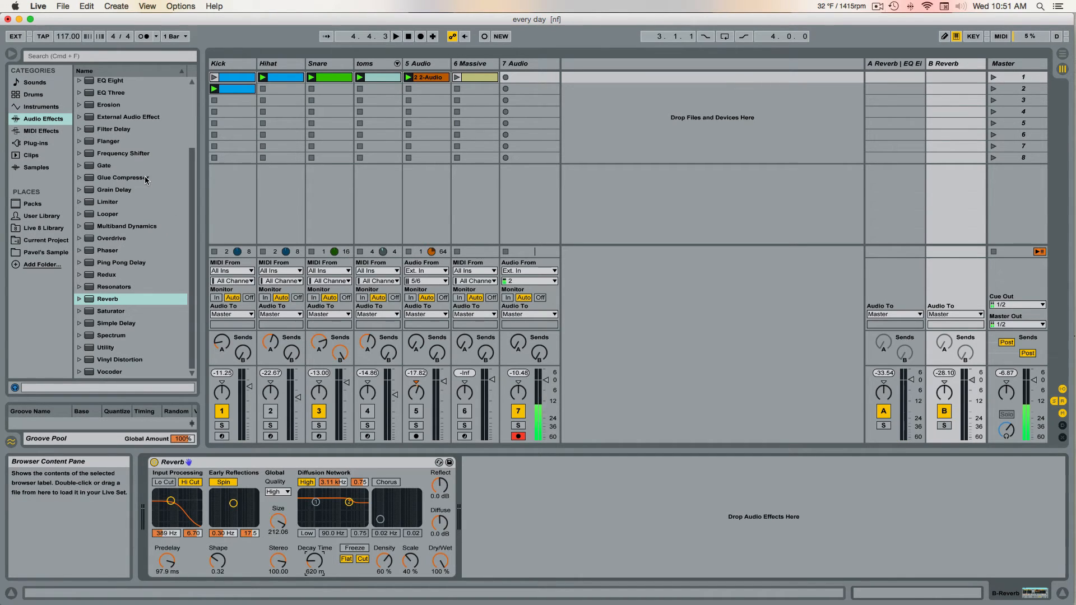
Step: Add a Glue Compressor after the Reverb on return B with Threshold at -26.3 dB and Makeup at 4.76 dB
drag(145, 180, 534, 552)
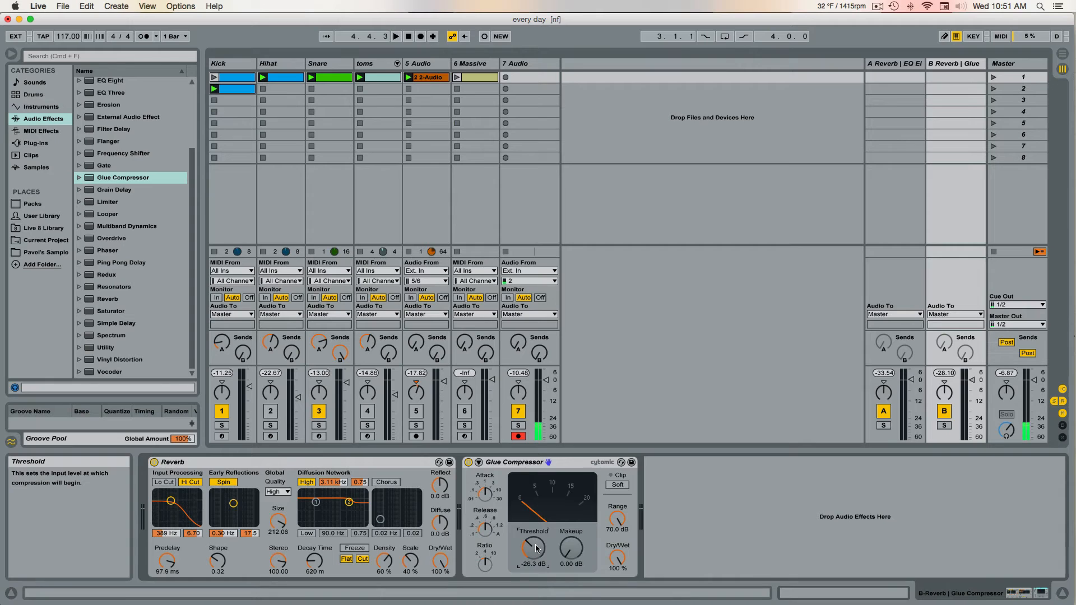
key(space)
drag(565, 558, 564, 550)
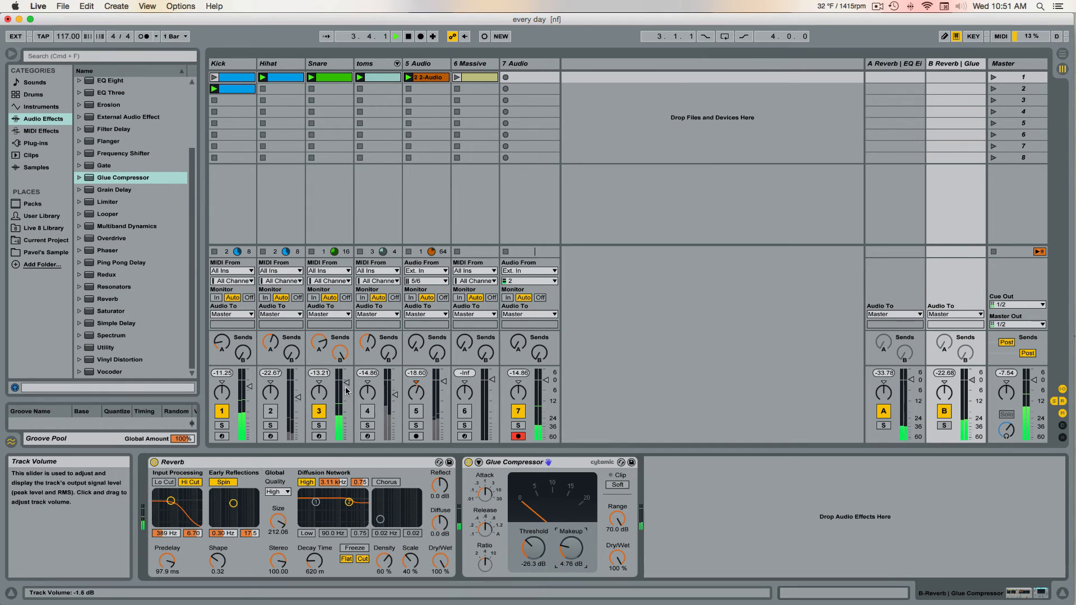
Step: Lower the Snare's send to return B to -13.0 dB and compare the sound with return B muted and active
drag(339, 354, 340, 372)
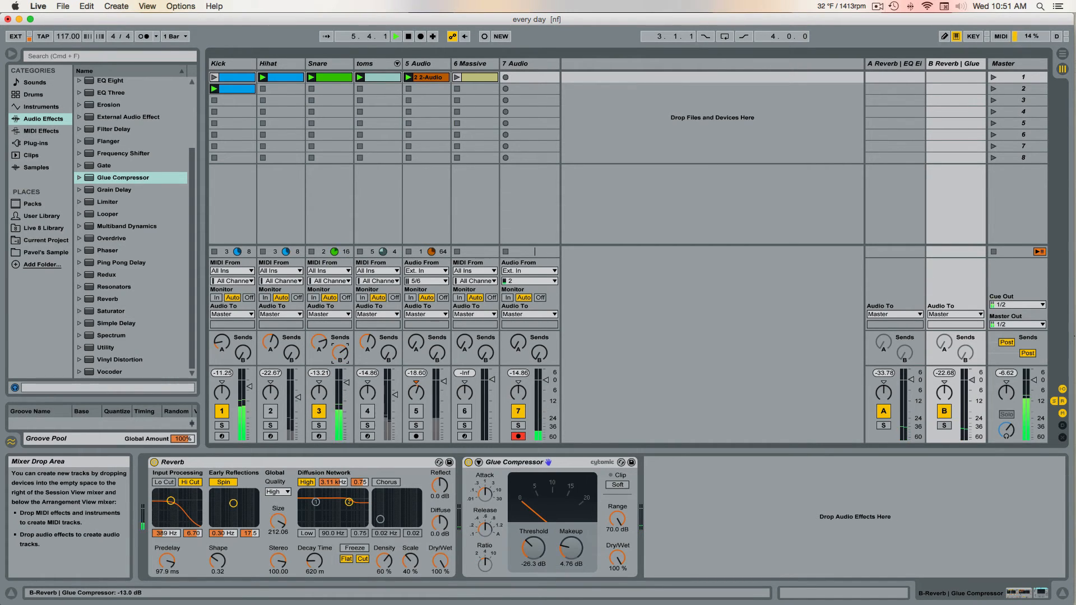
click(945, 414)
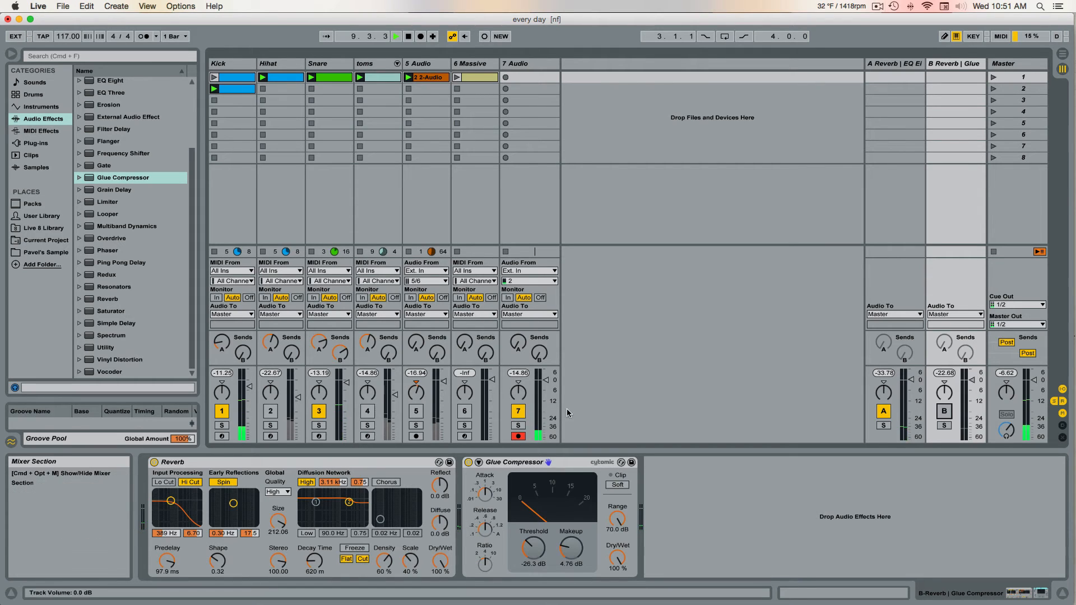
click(945, 412)
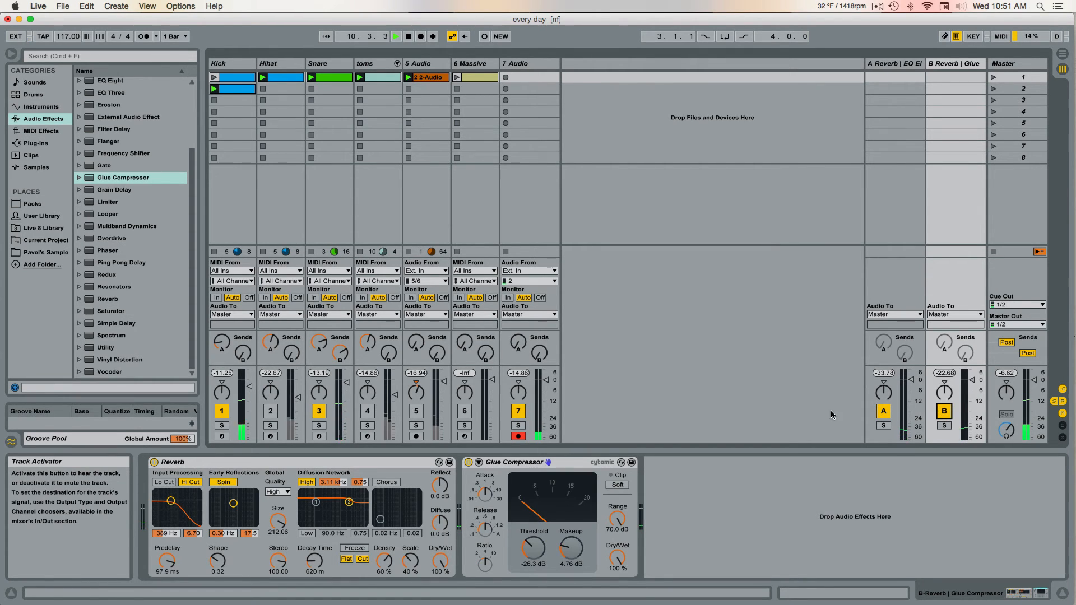
Step: Unmute the Hihat and toms tracks, and raise the toms' send to return B to about -10.2 dB during playback
click(271, 412)
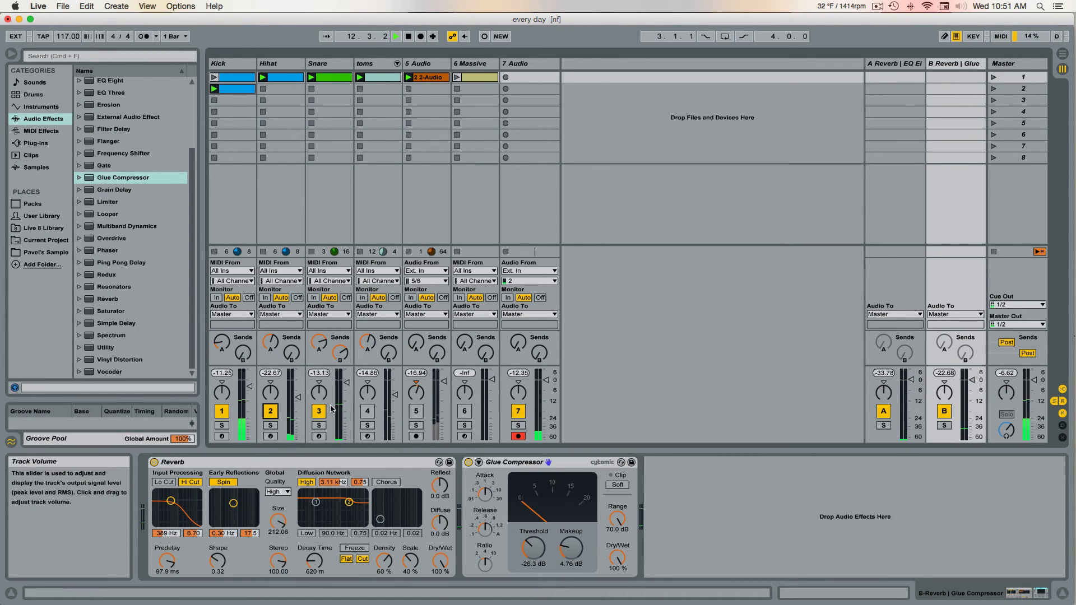
click(369, 426)
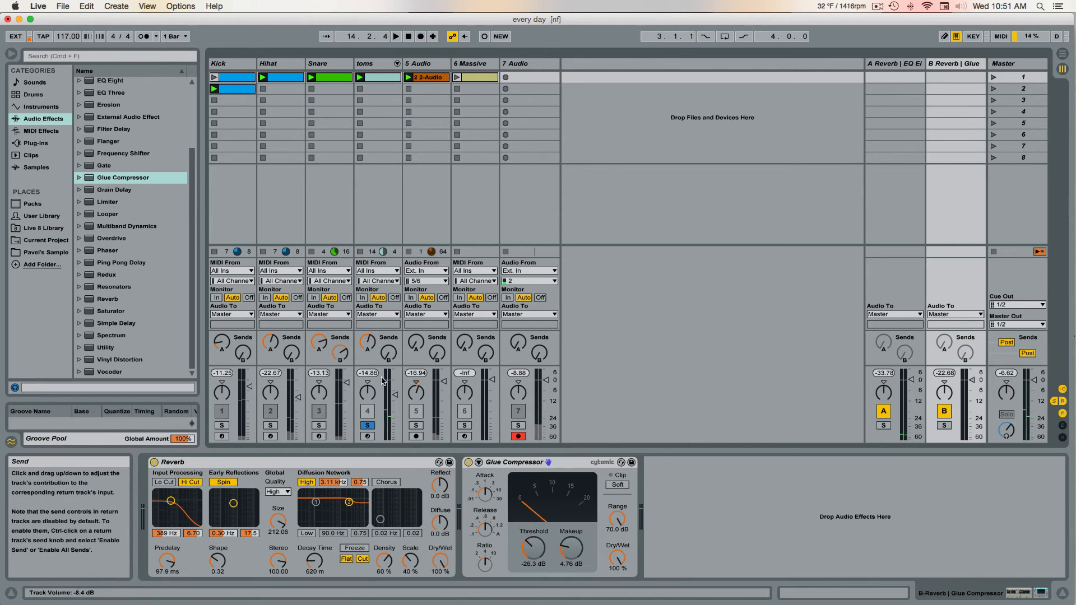
click(368, 426)
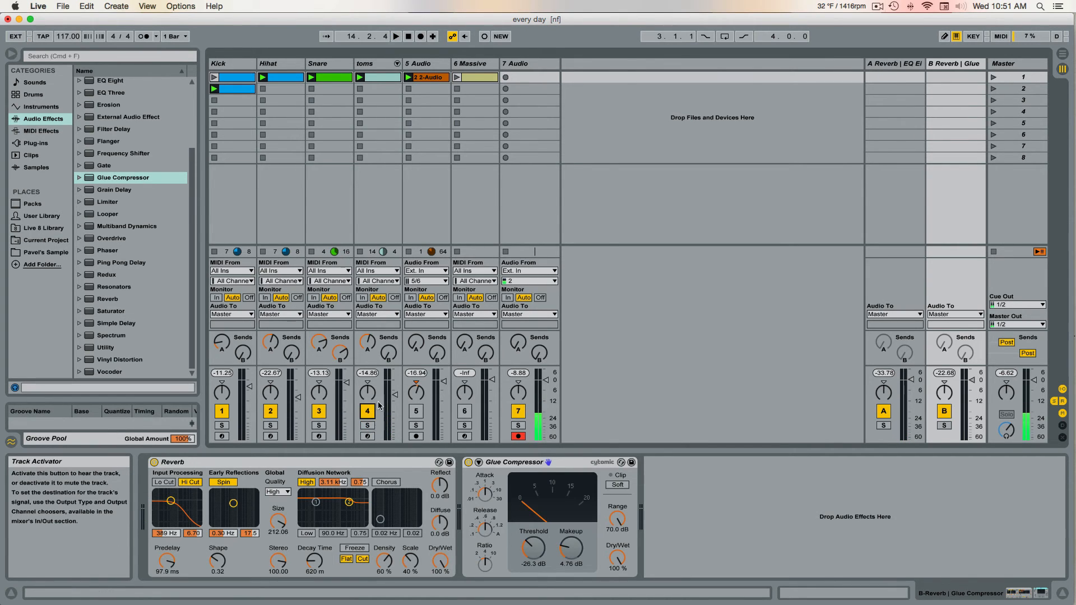
key(space)
drag(389, 353, 388, 296)
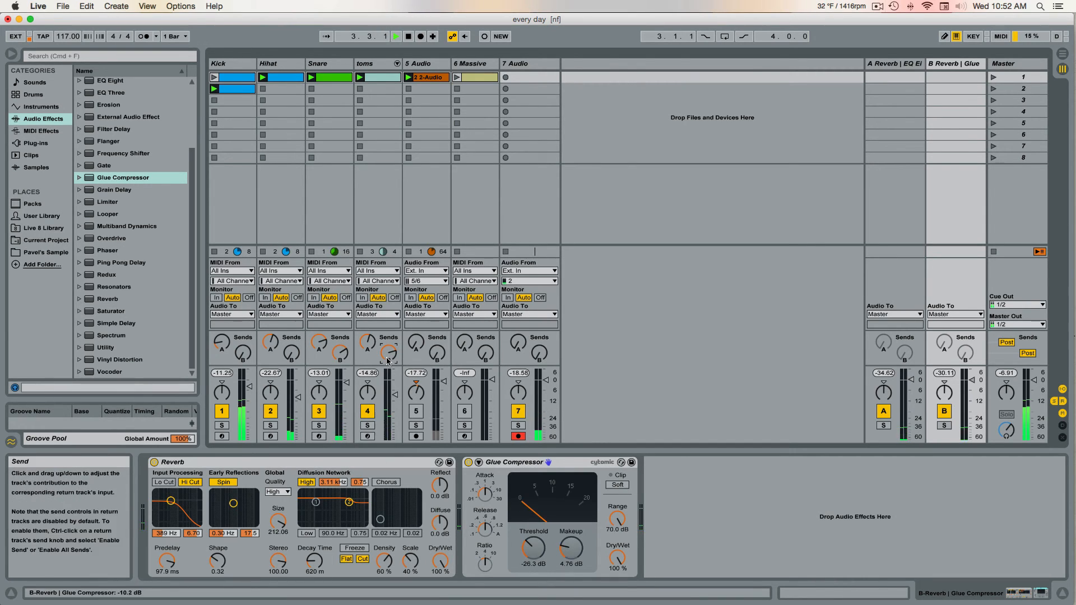
Step: Unmute 5 Audio, try its send to return B at about -20.6 dB, and turn that send back down
click(420, 417)
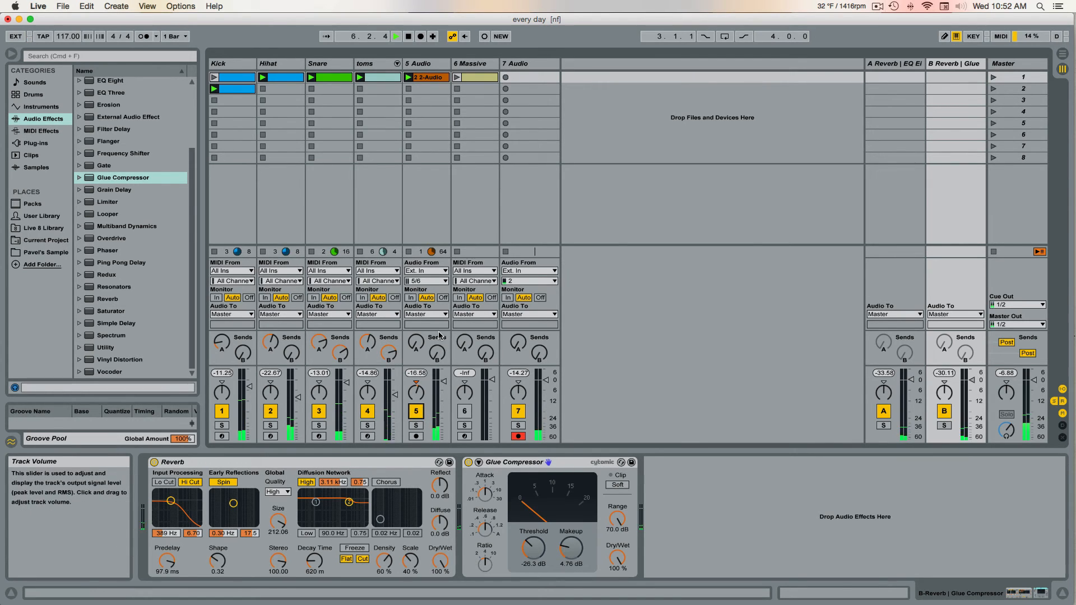
drag(437, 352, 437, 372)
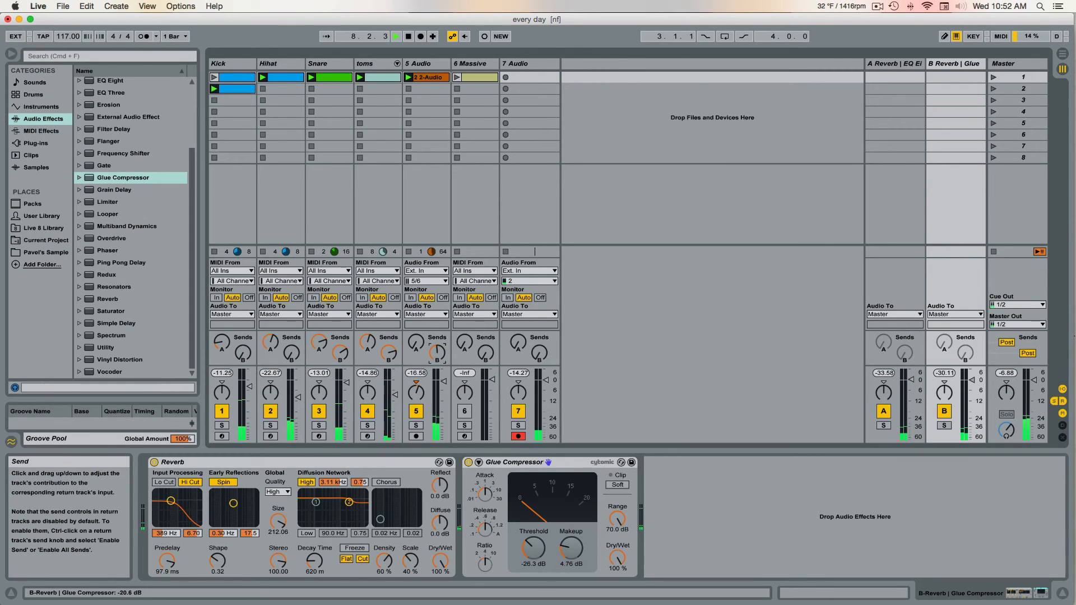
drag(437, 353, 437, 370)
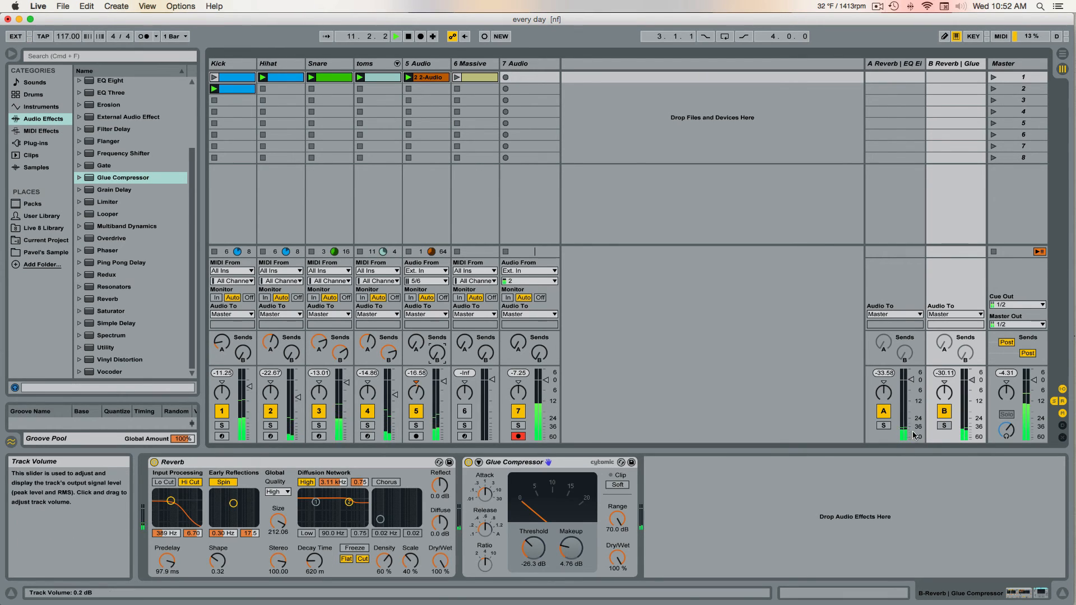
Step: Listen to the mix with returns A and B muted, mute 7 Audio, and reactivate both returns to compare
click(884, 412)
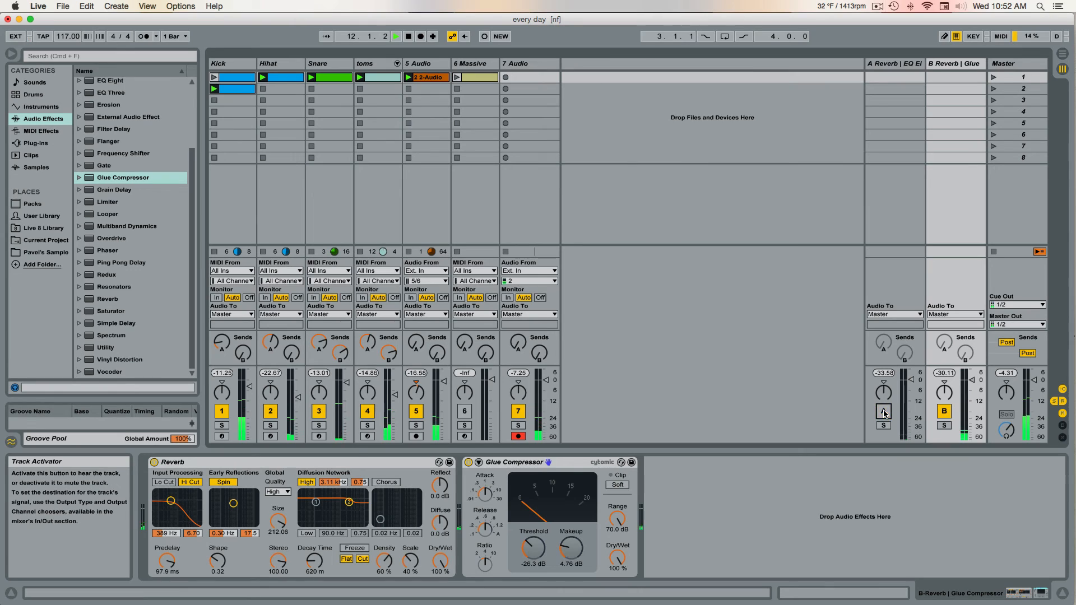
click(944, 412)
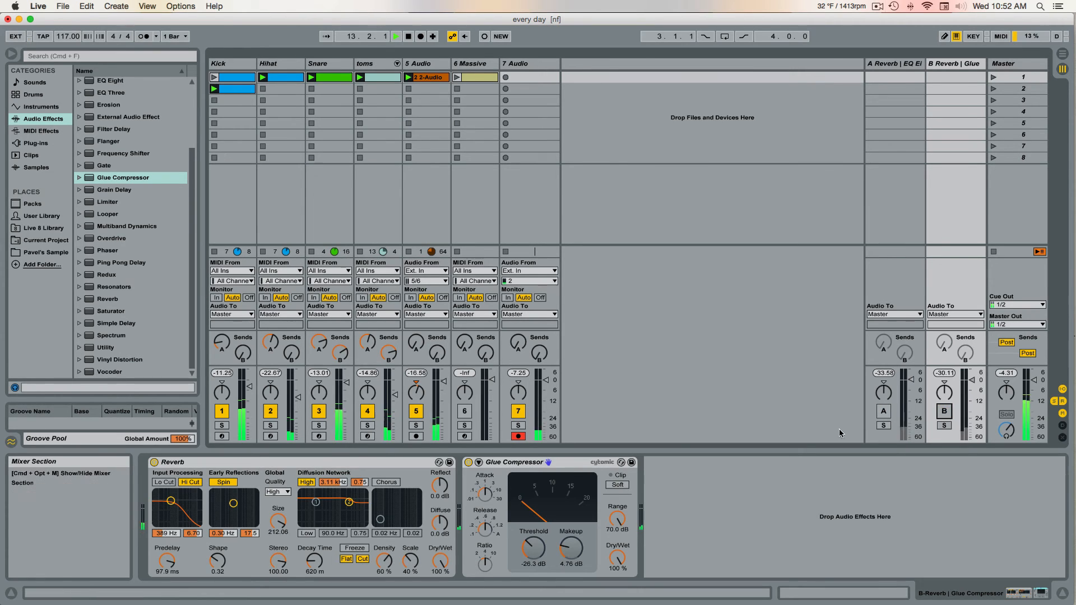
click(518, 411)
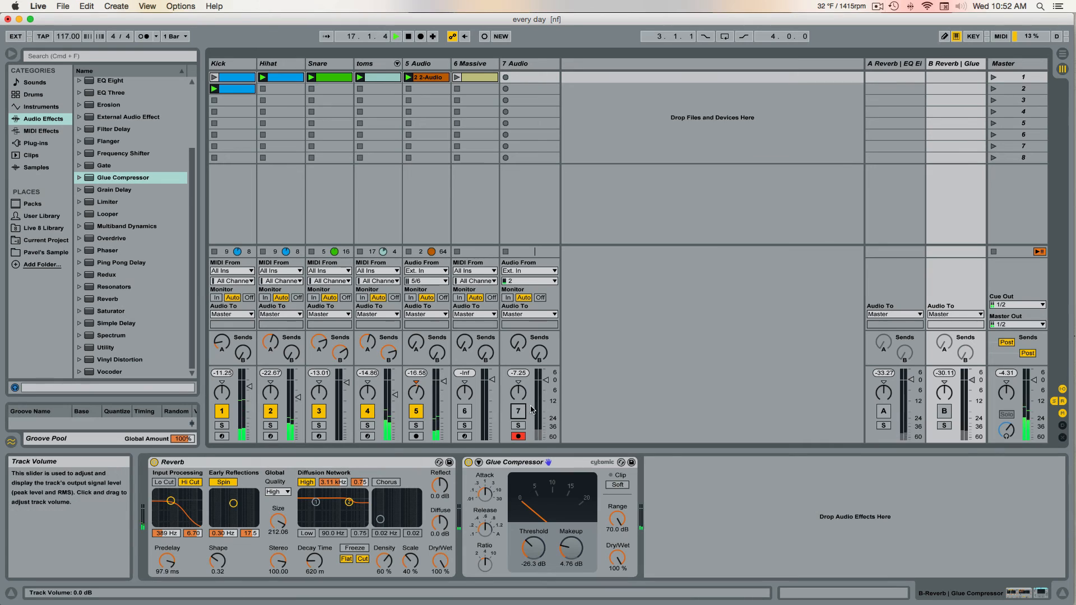
click(519, 411)
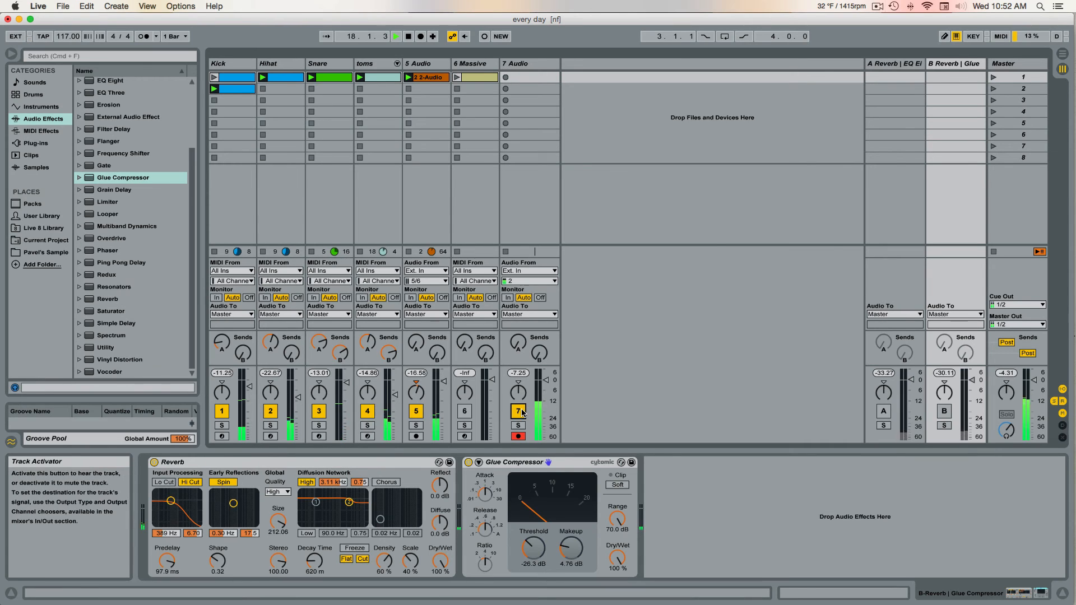
click(518, 411)
click(884, 412)
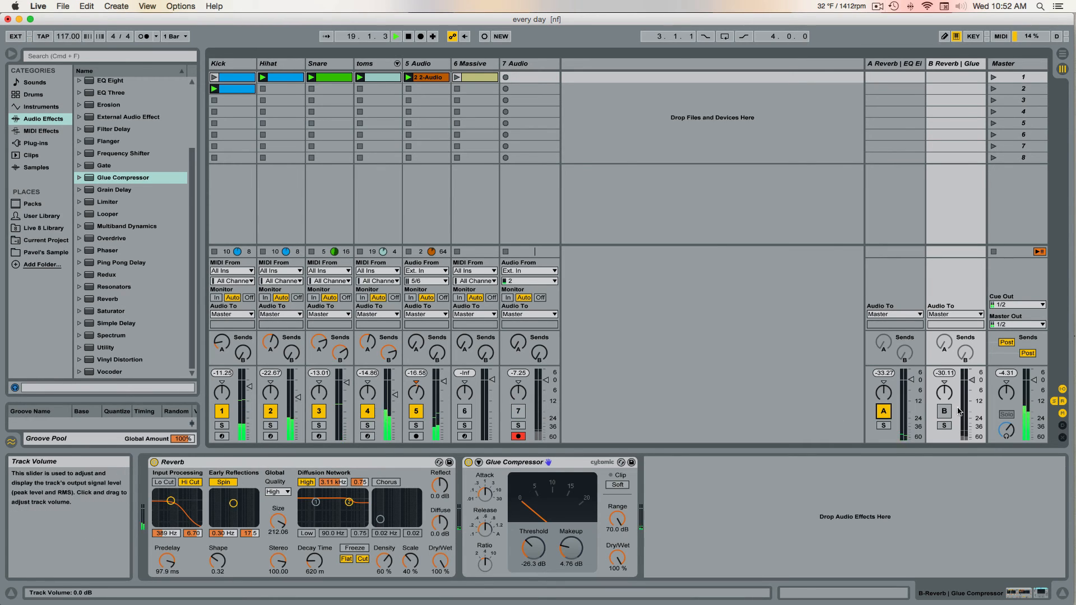
click(945, 412)
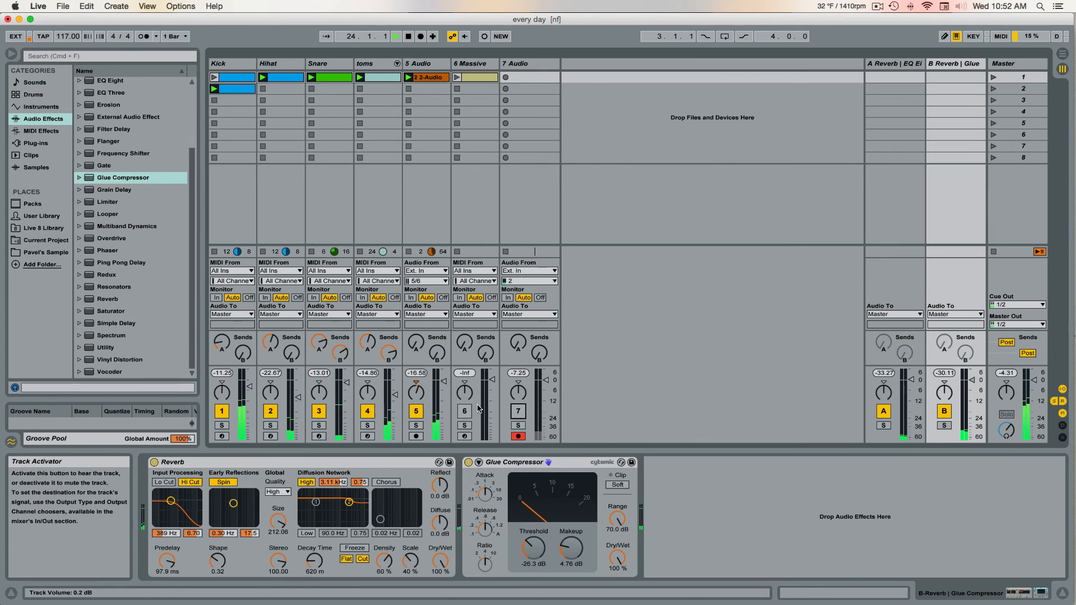
Step: Raise the Snare's send to return B to just below 0 dB and shorten the Reverb's Decay Time to 432 ms
click(348, 353)
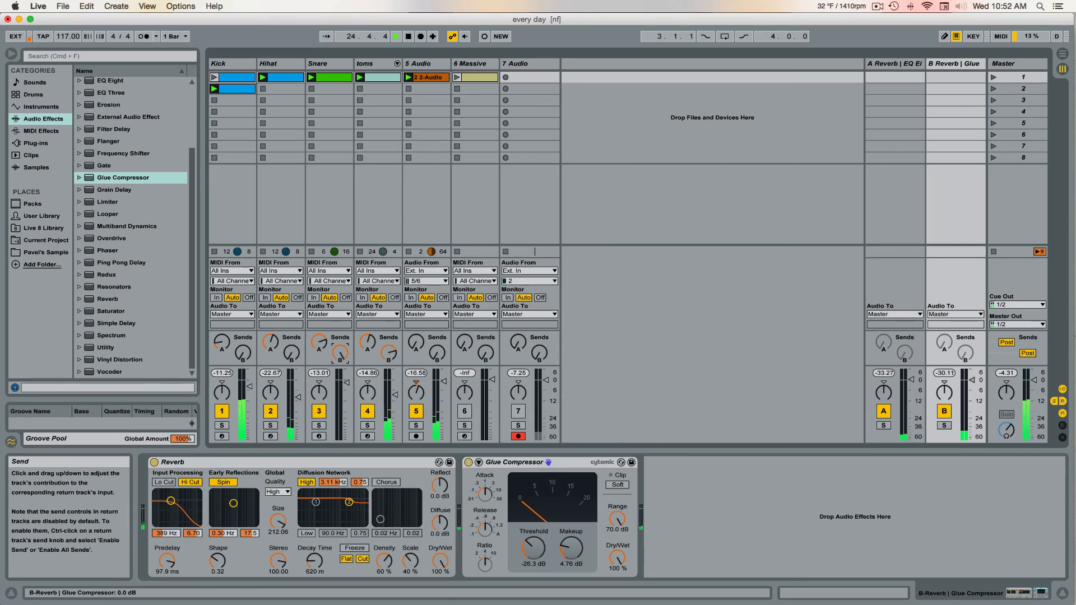
drag(341, 353, 341, 355)
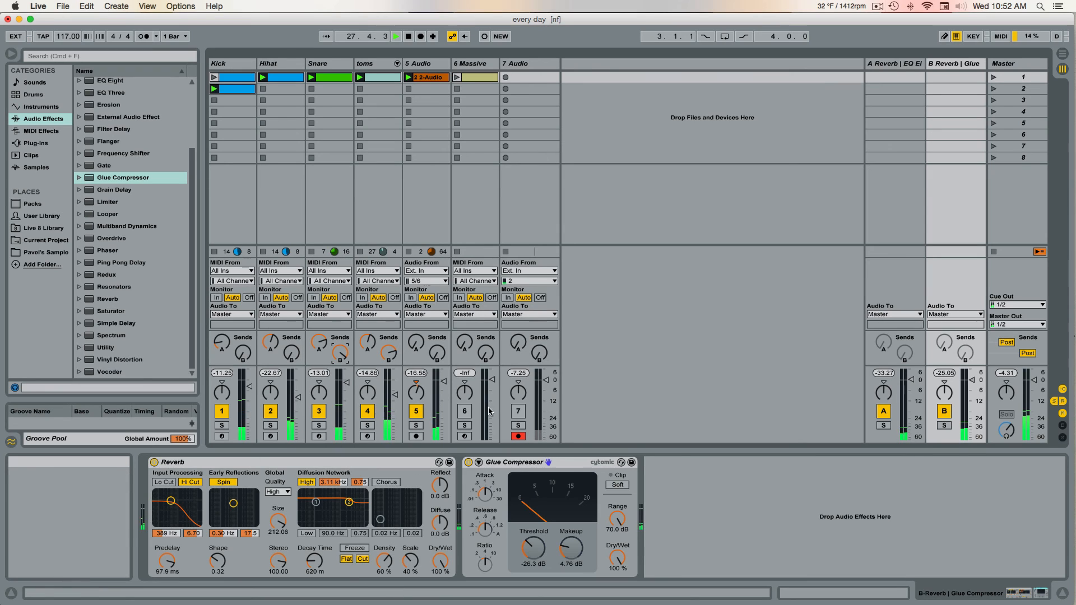
click(518, 412)
click(518, 412)
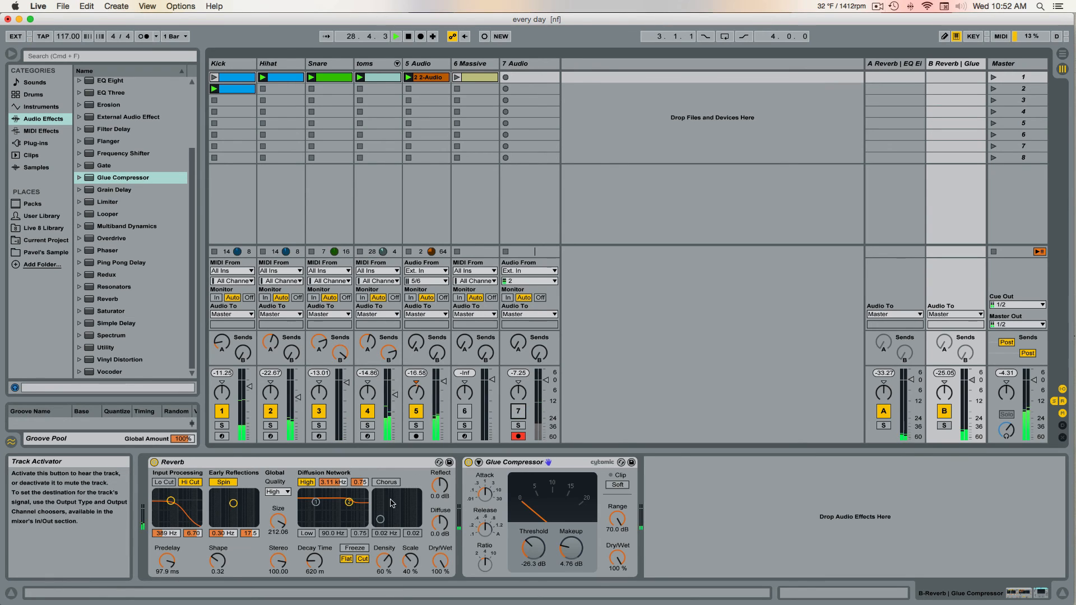
drag(314, 560, 314, 587)
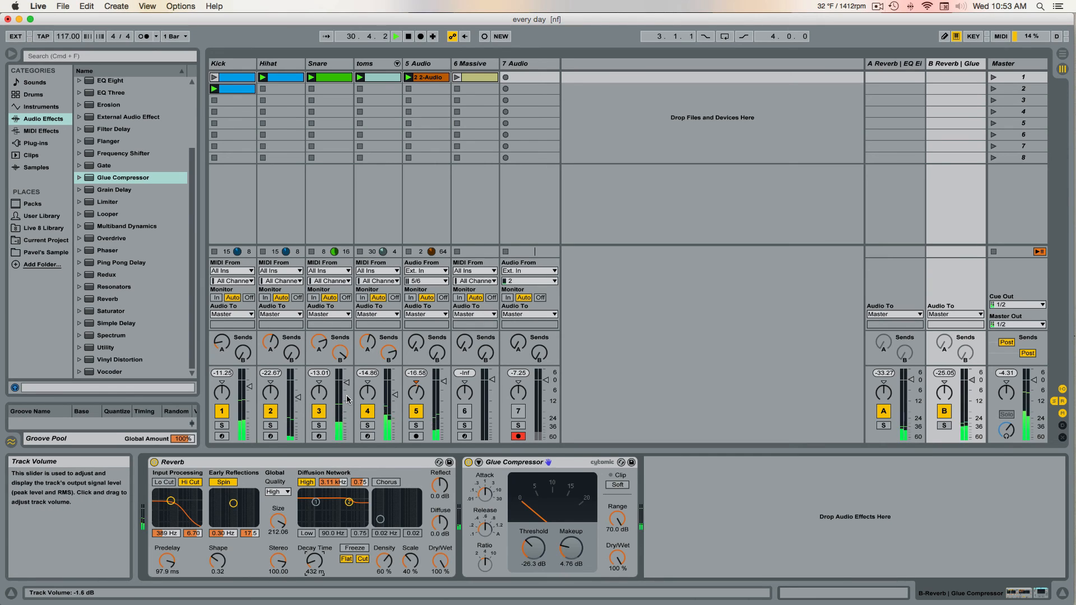
Step: Unmute 7 Audio, mute returns A and B, and reactivate them one after the other to compare the mix
click(523, 413)
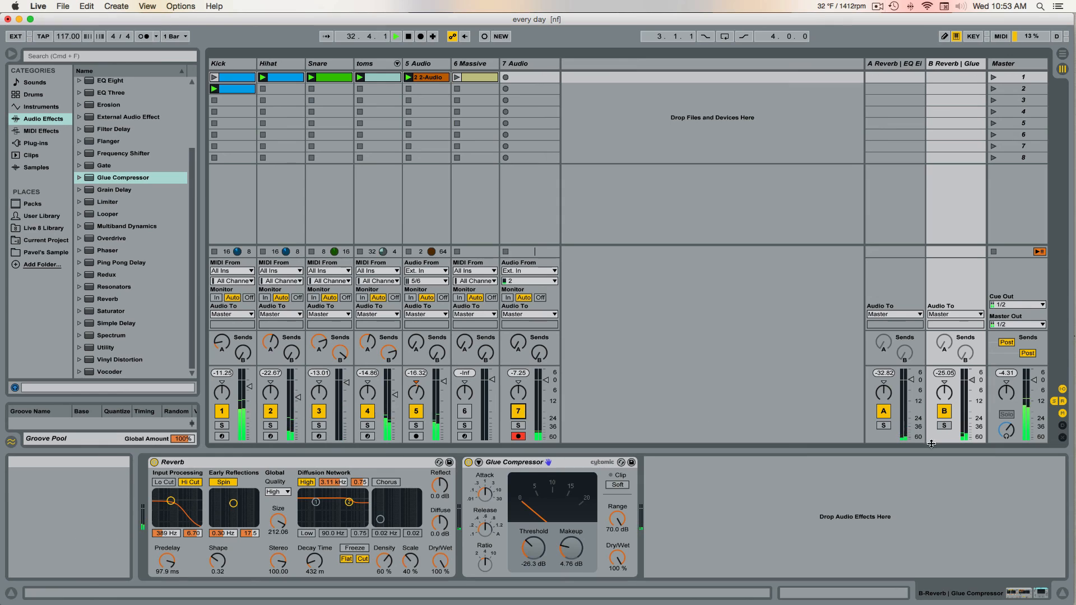
click(887, 412)
click(944, 411)
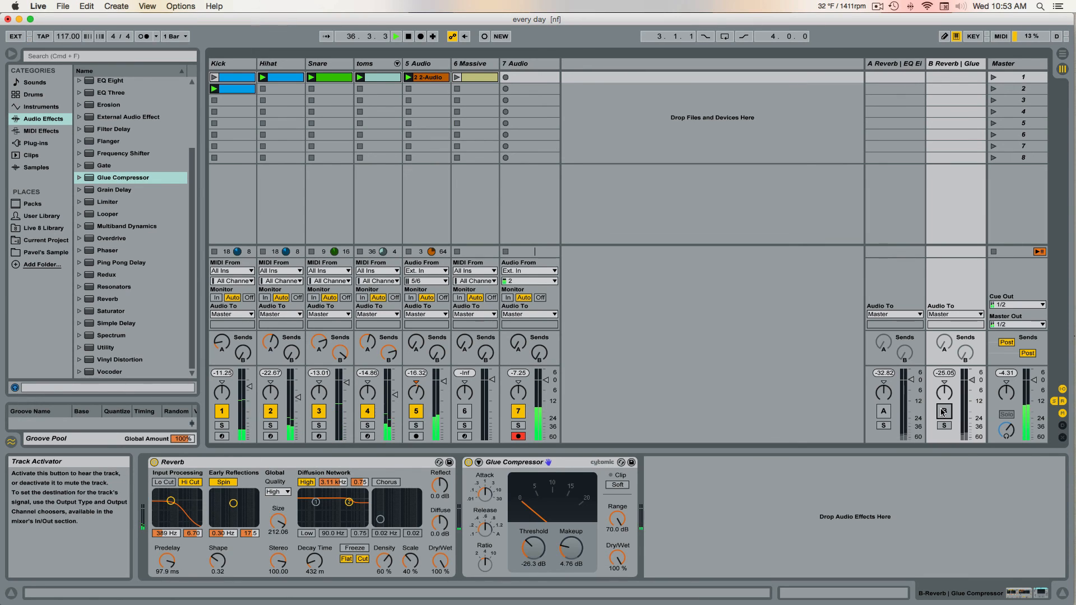
click(883, 411)
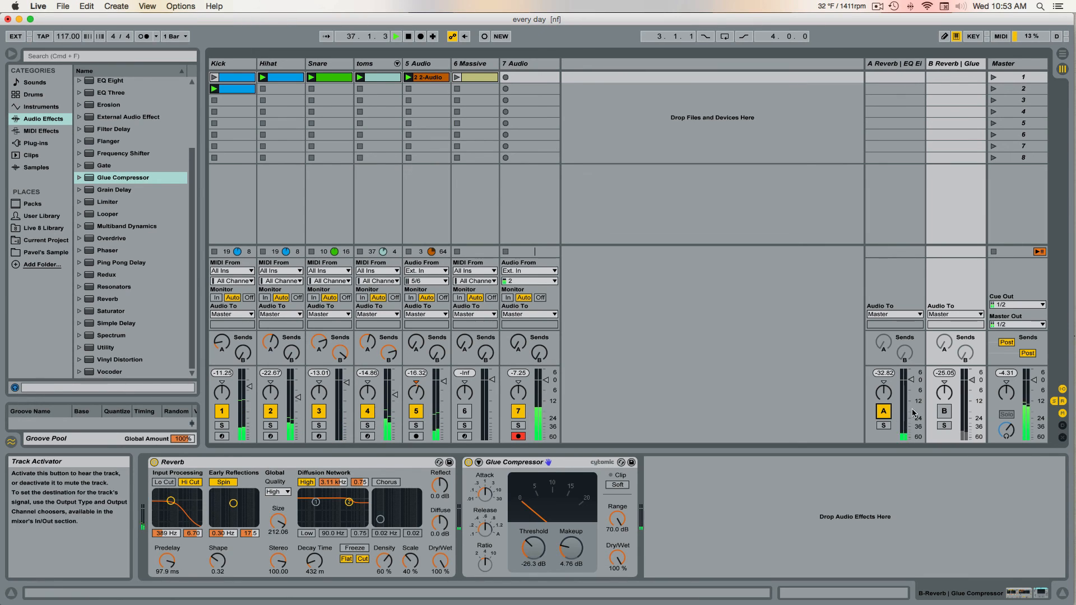
click(948, 414)
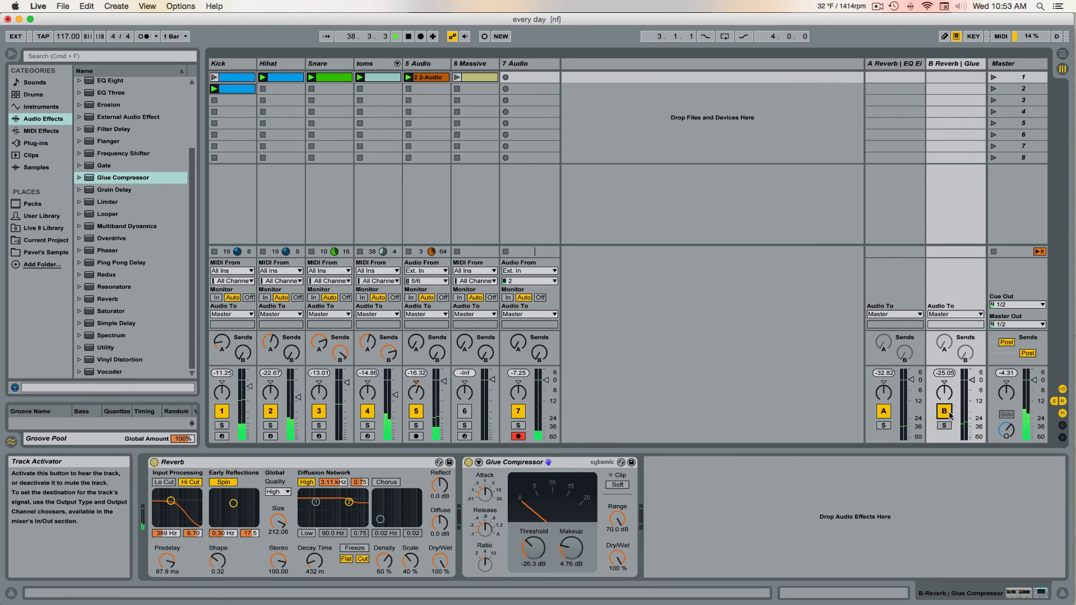